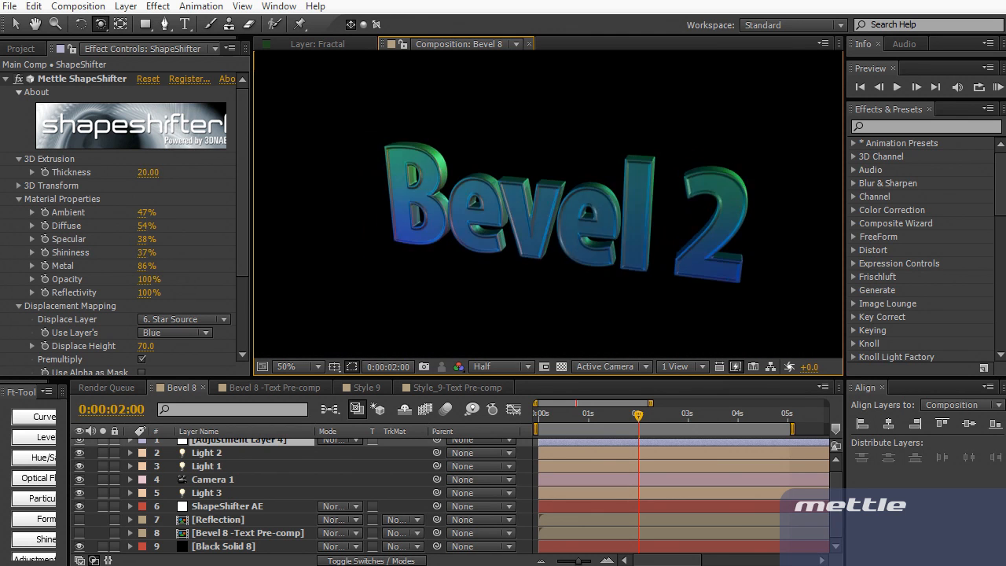
Orbit the Bevel 2 text with the camera to bring its B end closer
drag(566, 206, 471, 228)
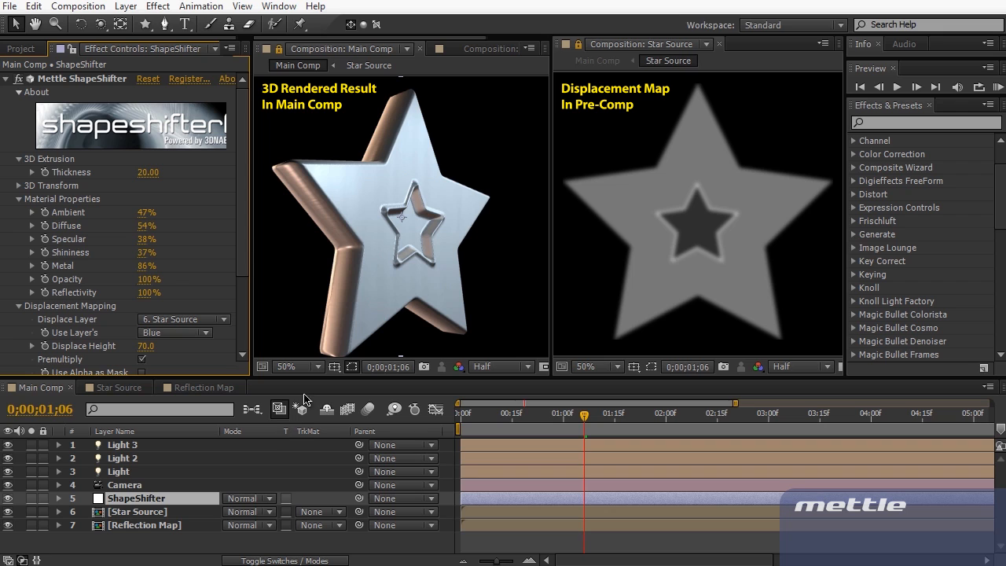
In Star Source, hide the Inner Star and Fast Blur layers, then return to Main Comp
click(132, 389)
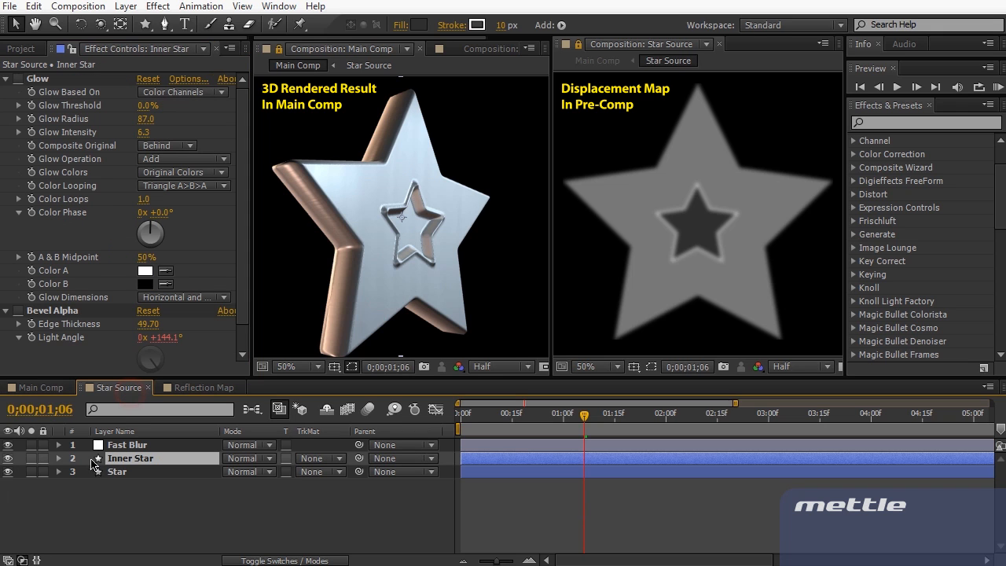
click(8, 459)
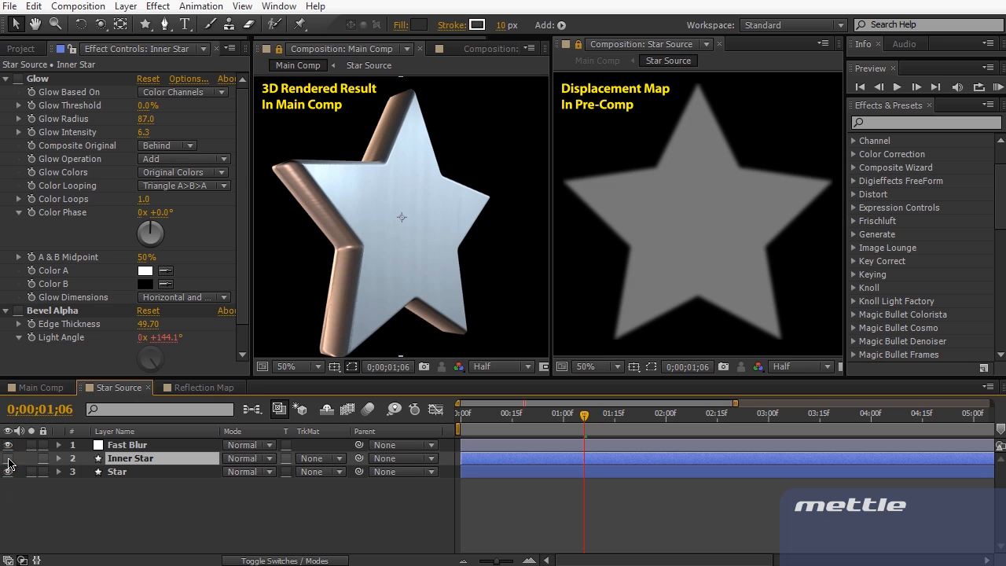
click(8, 445)
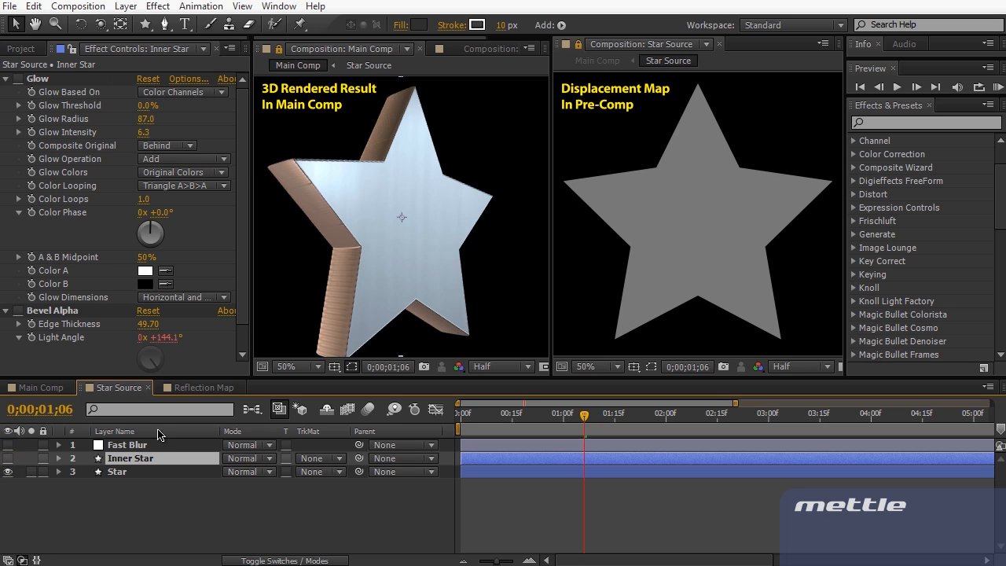
click(59, 388)
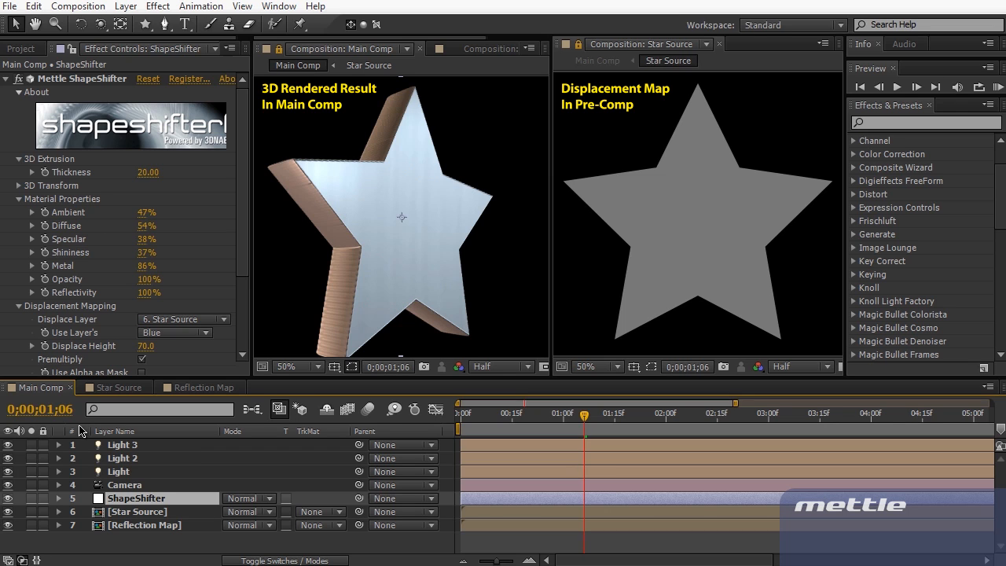
Make the Star Source Fast Blur layer visible again
click(115, 388)
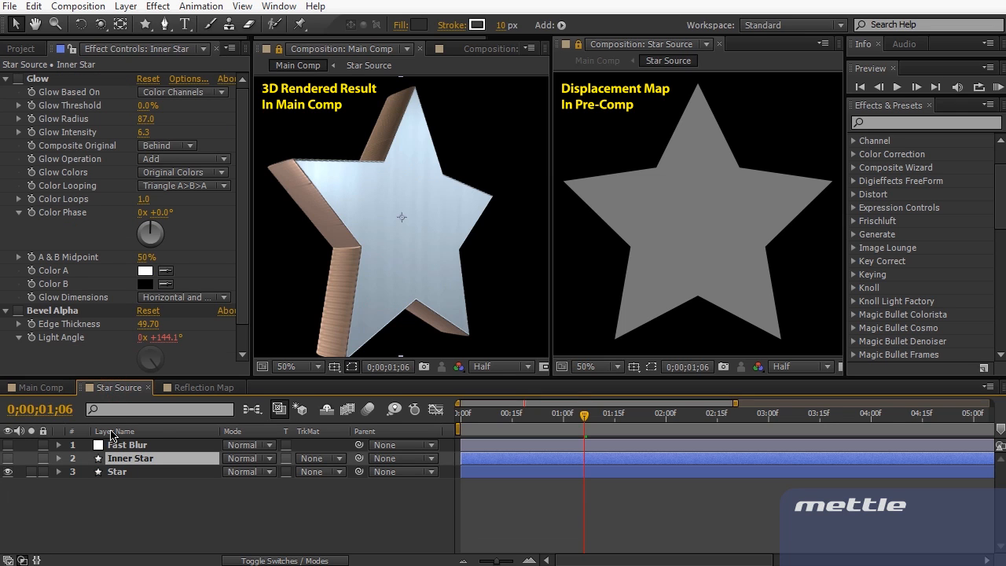
click(8, 445)
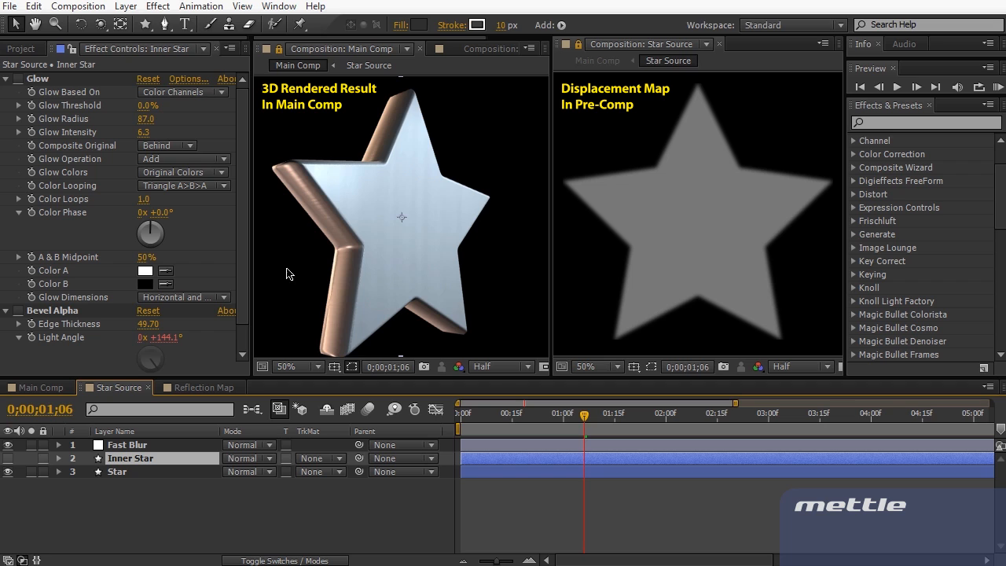
Try Fast Blur Blurriness at 20, then 30, toggling the effect off and on to compare
click(190, 446)
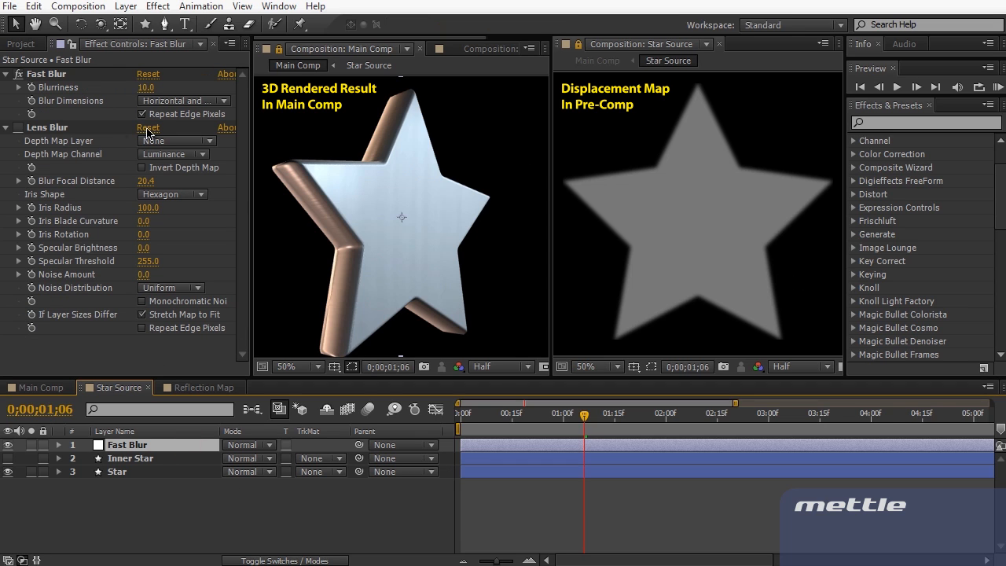
click(148, 87)
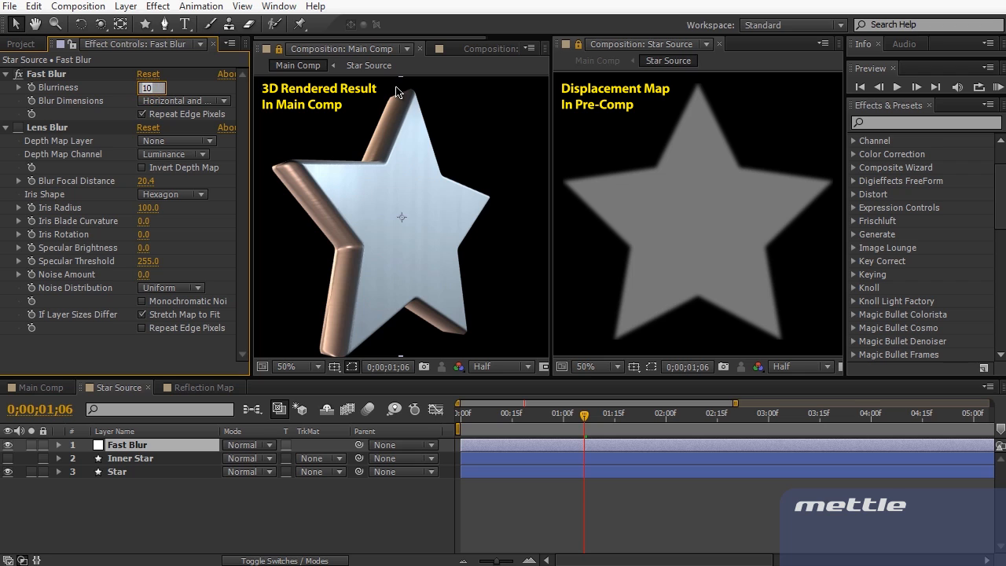
text(20)
key(KP_Enter)
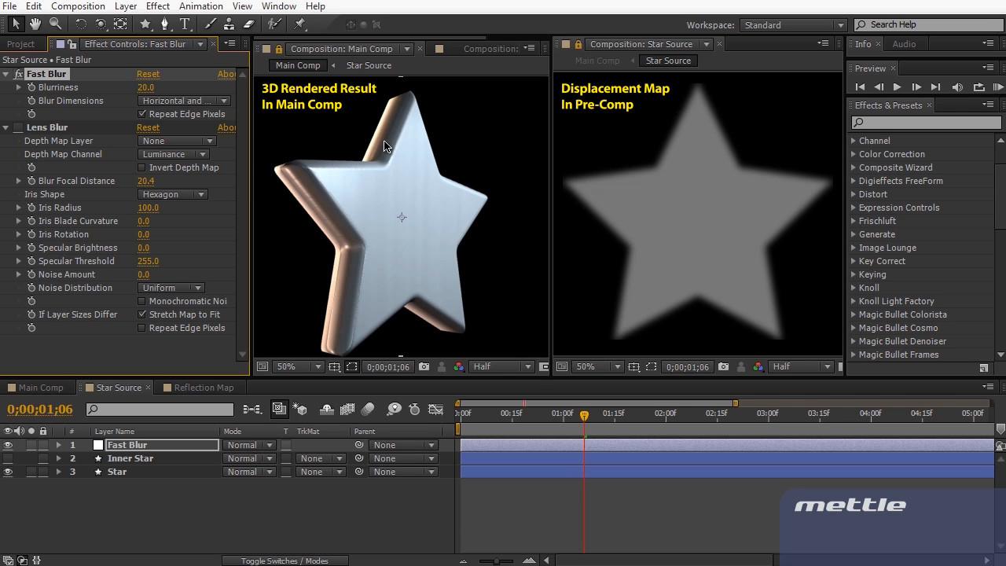
click(145, 87)
text(30)
key(Return)
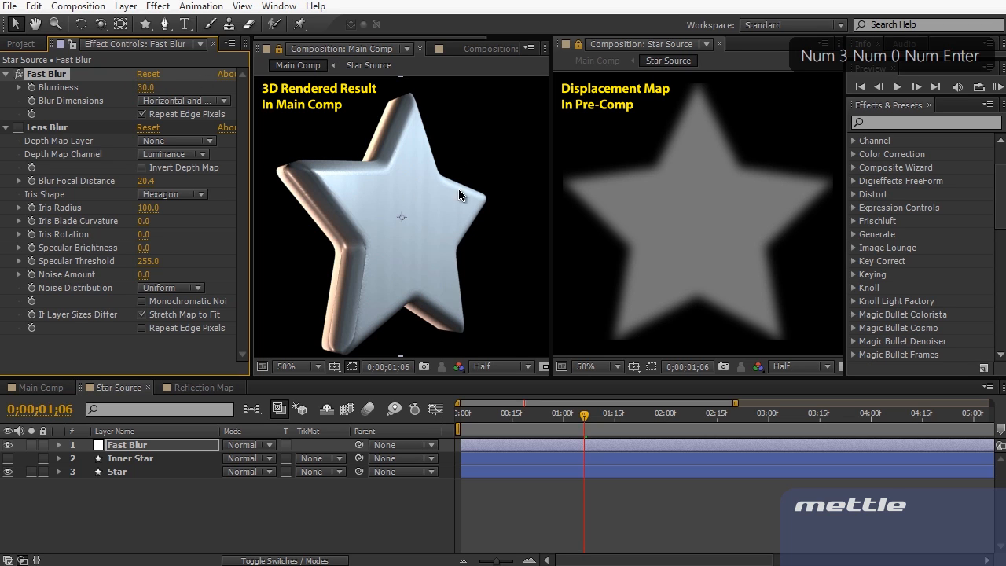
click(17, 74)
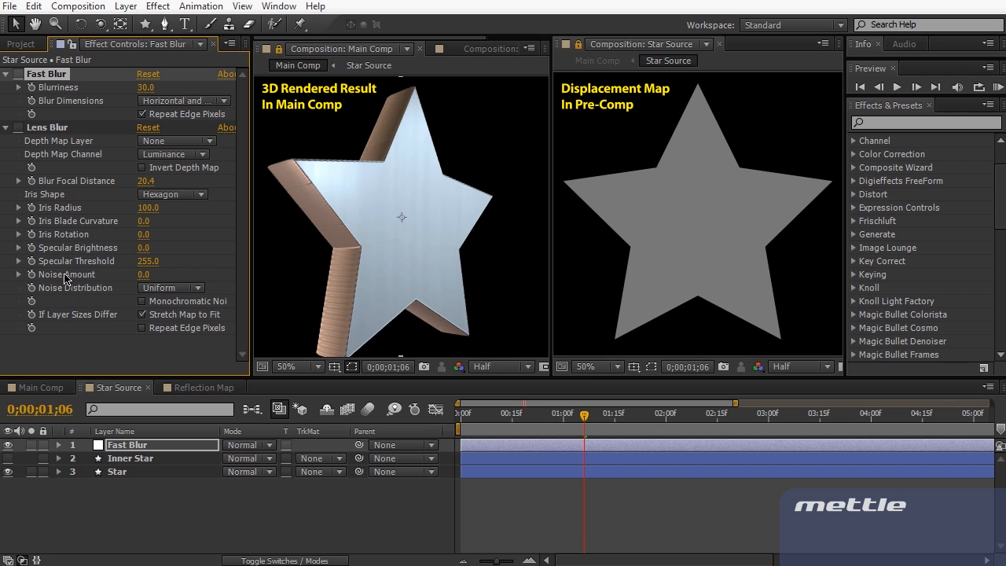
click(18, 75)
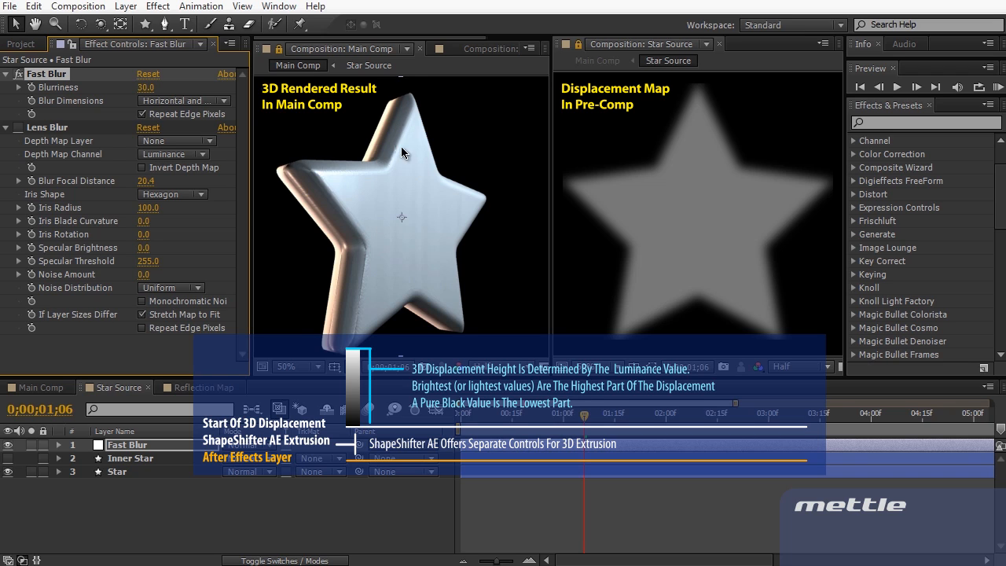
Disable the Fast Blur effect in Effect Controls
click(18, 75)
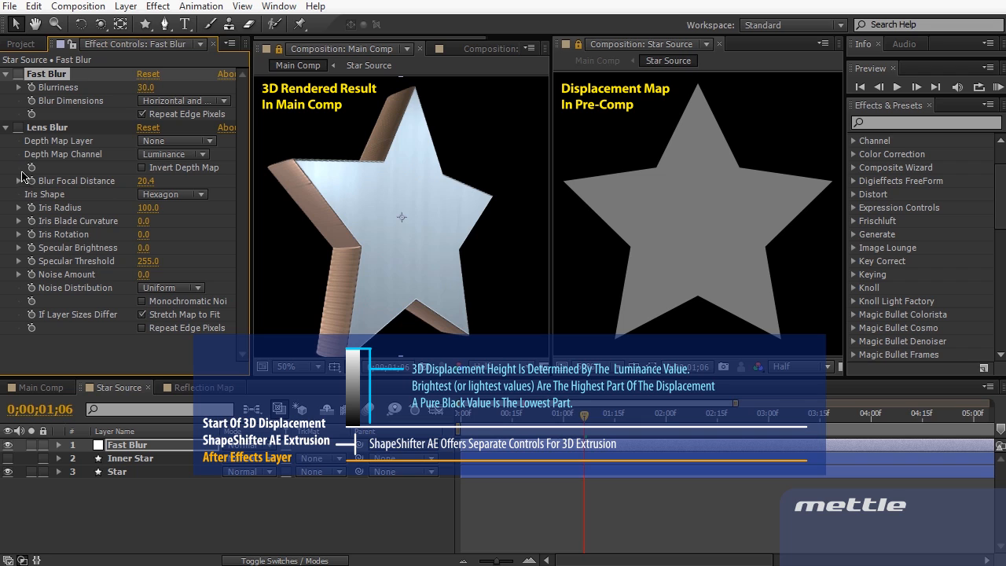
Re-enable Fast Blur at Blurriness 10 and make the Inner Star layer visible again
click(20, 75)
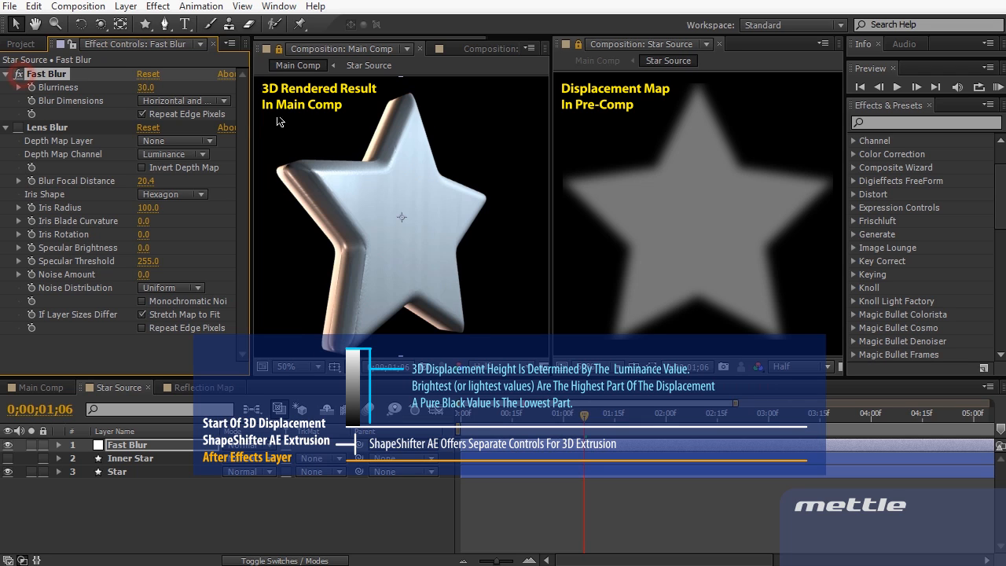
click(145, 87)
text(10)
key(KP_Enter)
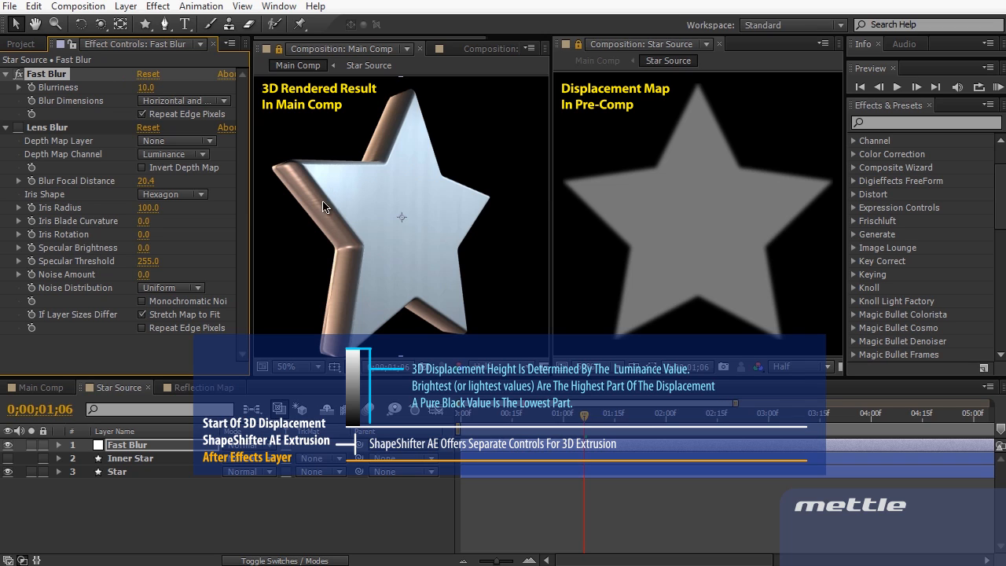
click(8, 458)
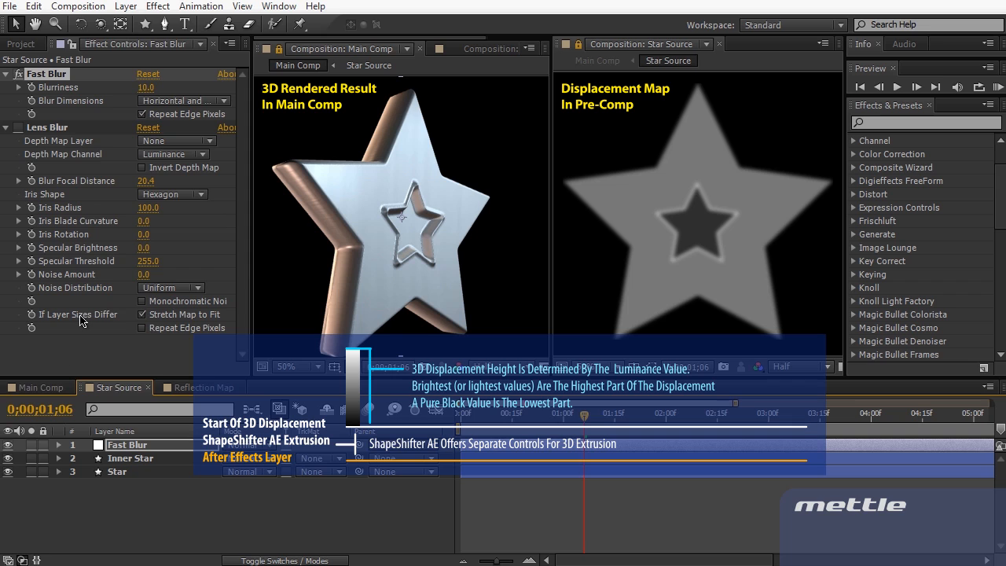
Review the ShapeShifter settings in Main Comp and save the project
click(55, 387)
scroll(86, 285, down, 3)
scroll(91, 196, up, 3)
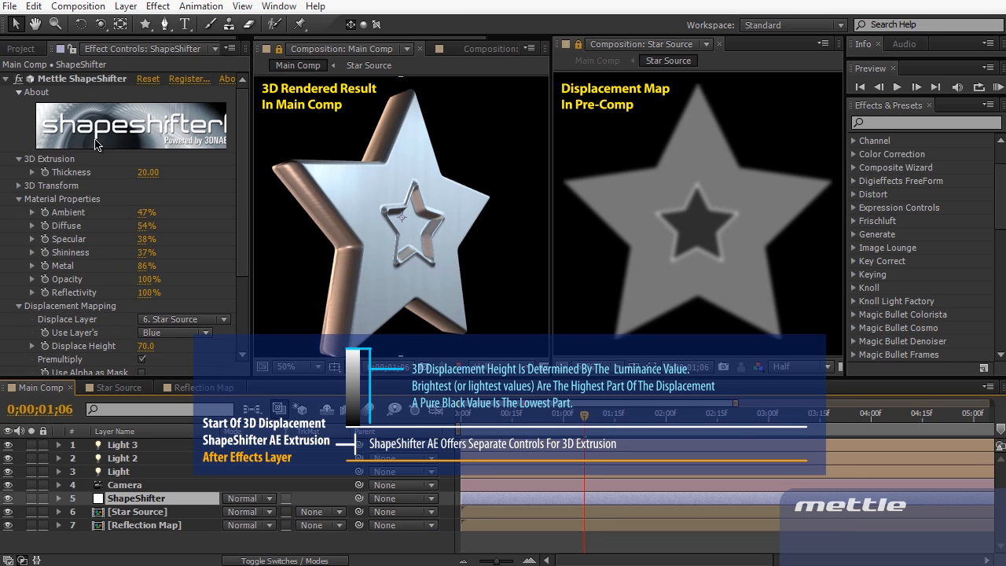
scroll(90, 297, down, 3)
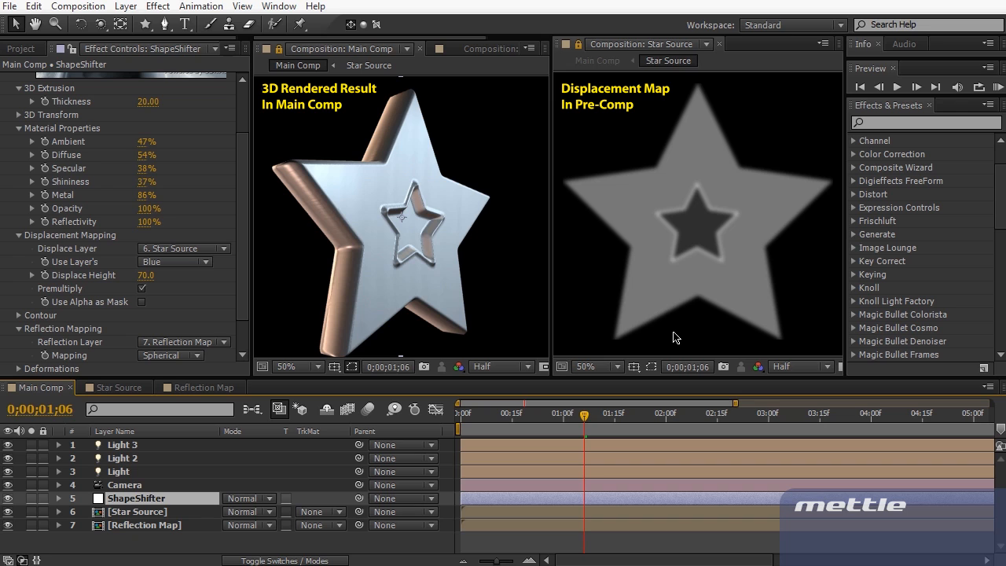
key(ctrl+s)
Apply Fractal Noise to the Inner Star layer in Star Source
click(93, 393)
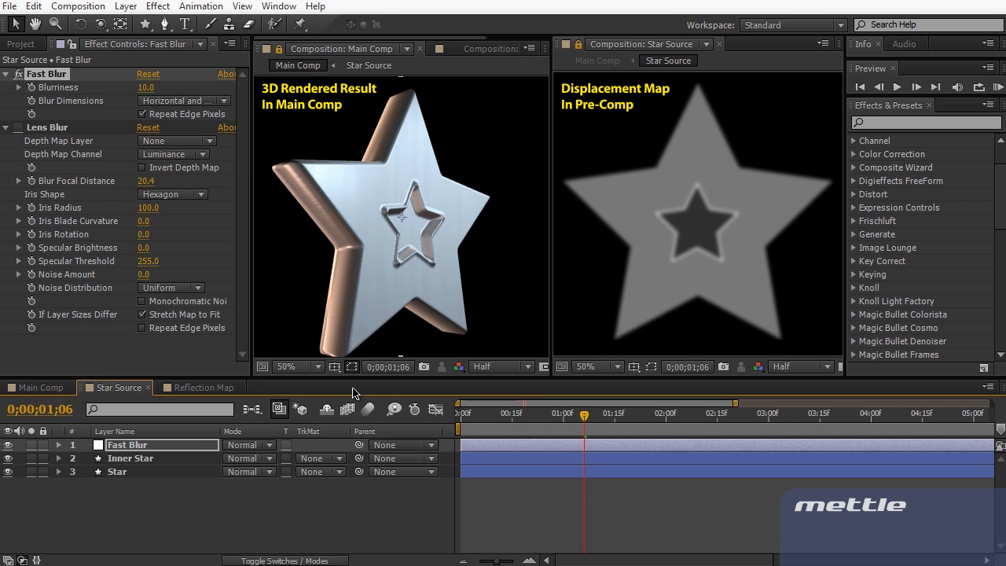
click(135, 457)
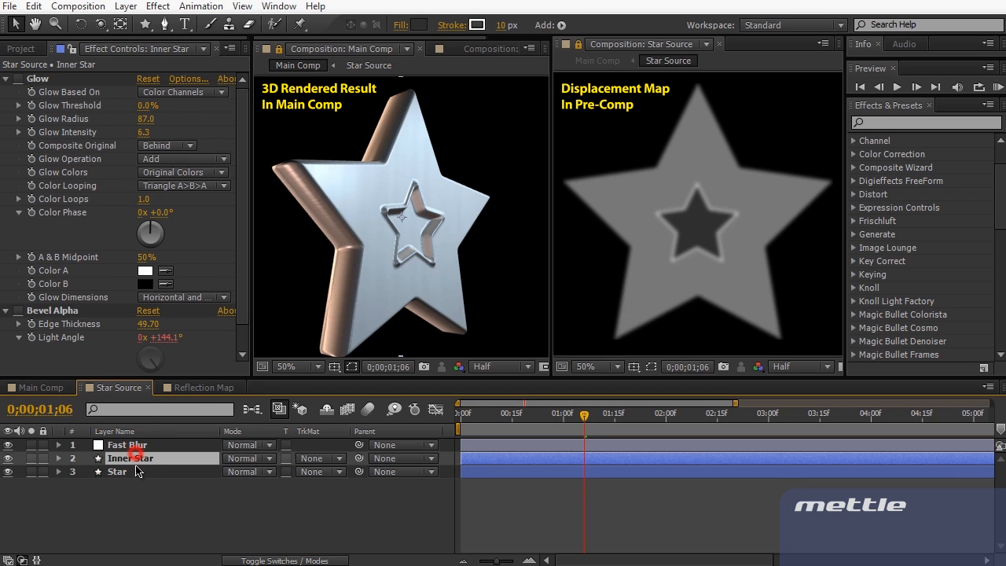
key(c)
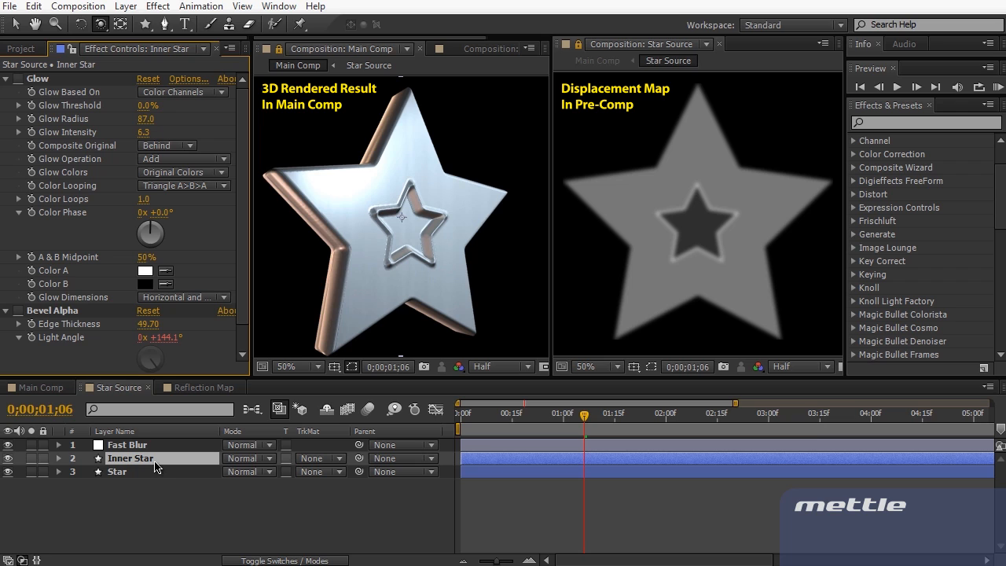
click(906, 122)
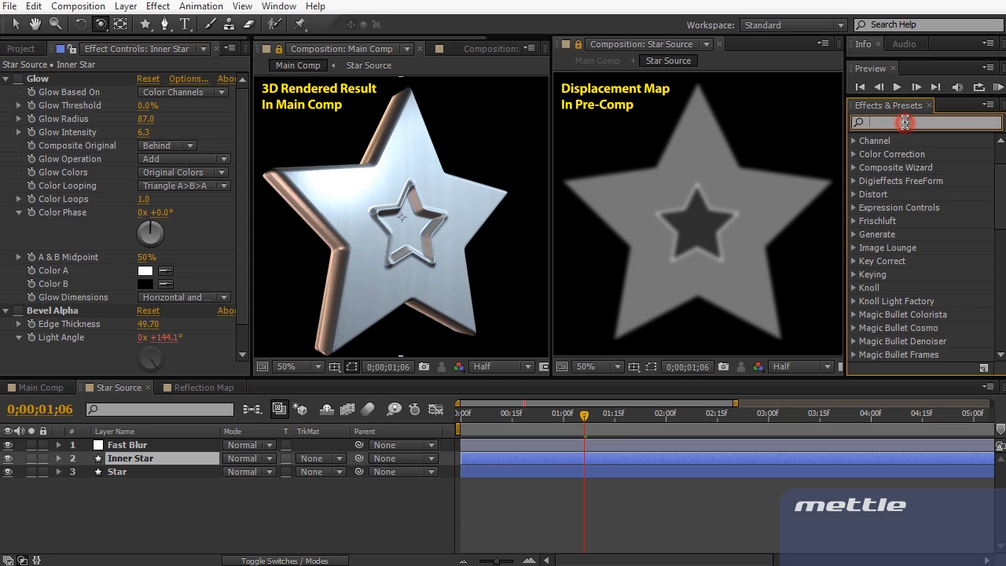
text(fractal noise)
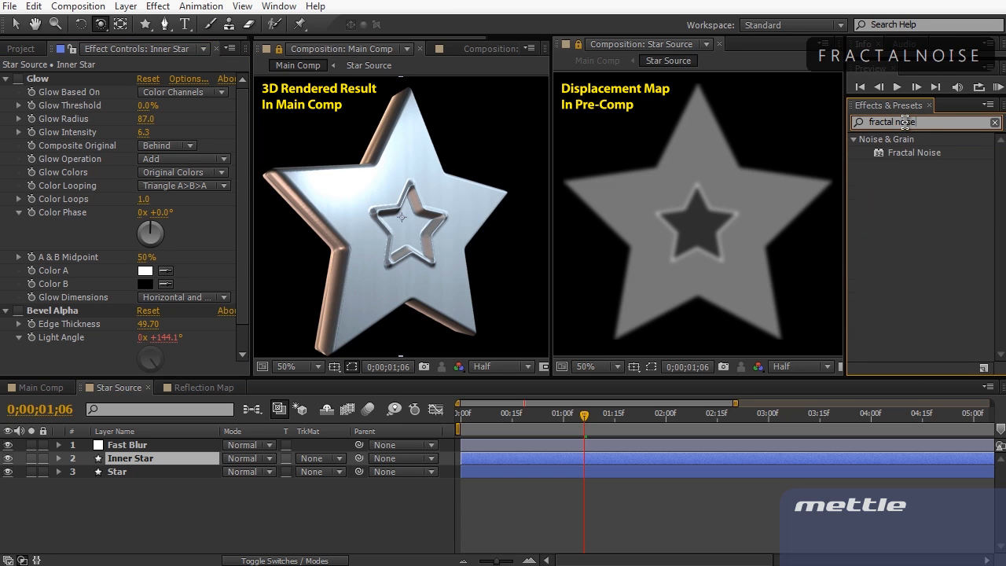
drag(912, 151, 212, 464)
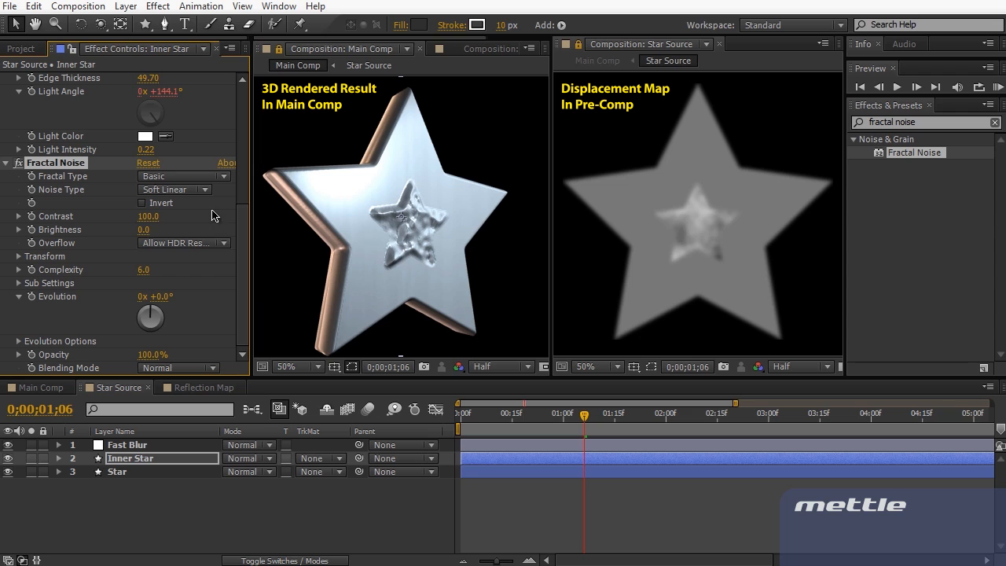
Raise the Fractal Noise contrast to 177 and brightness to 6
drag(157, 217, 197, 217)
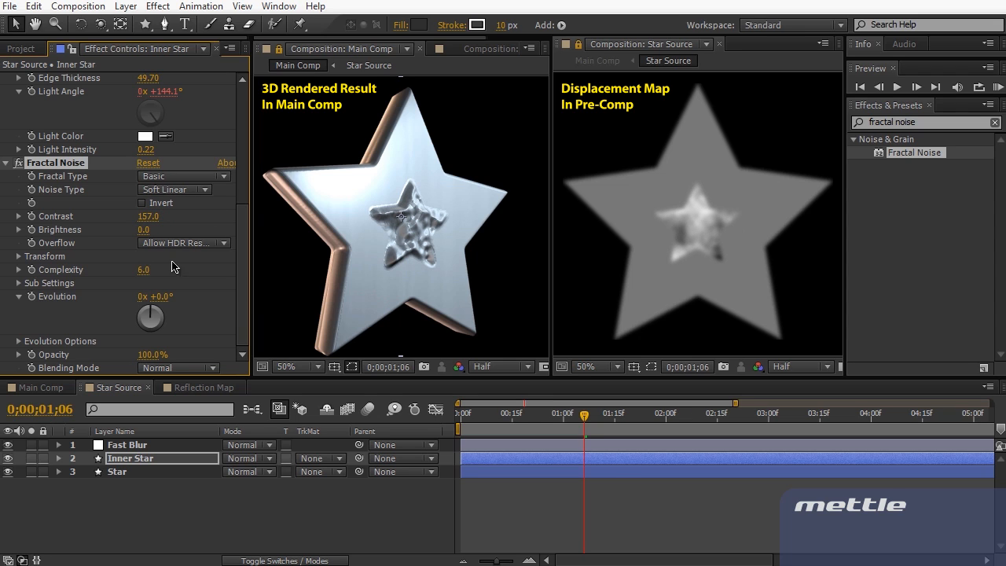
drag(143, 230, 226, 233)
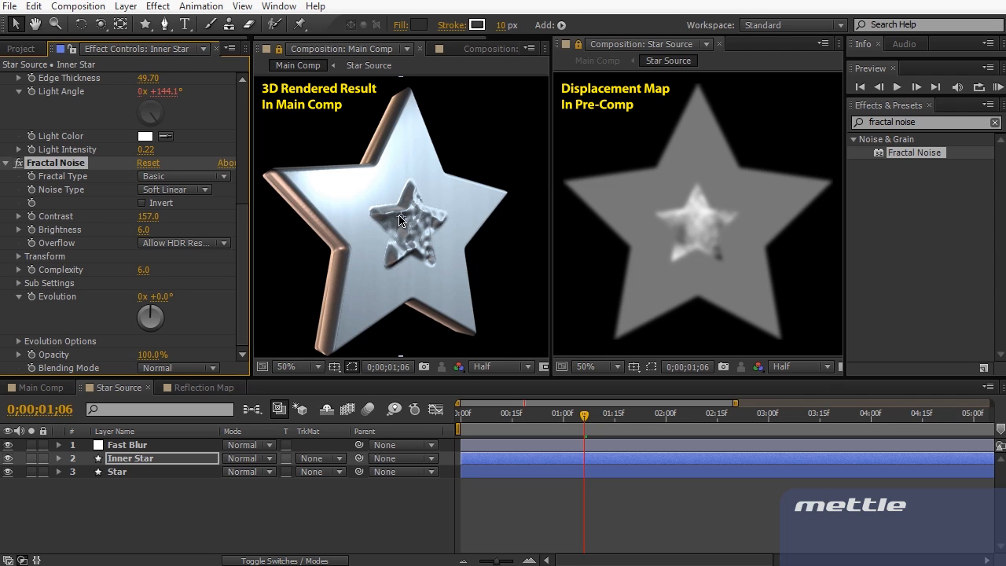
mouse_move(145, 217)
mouse_down()
mouse_move(192, 233)
mouse_move(144, 233)
mouse_up()
Drive the noise Evolution with a time*120 expression and check the animation in Main Comp
alt+click(32, 298)
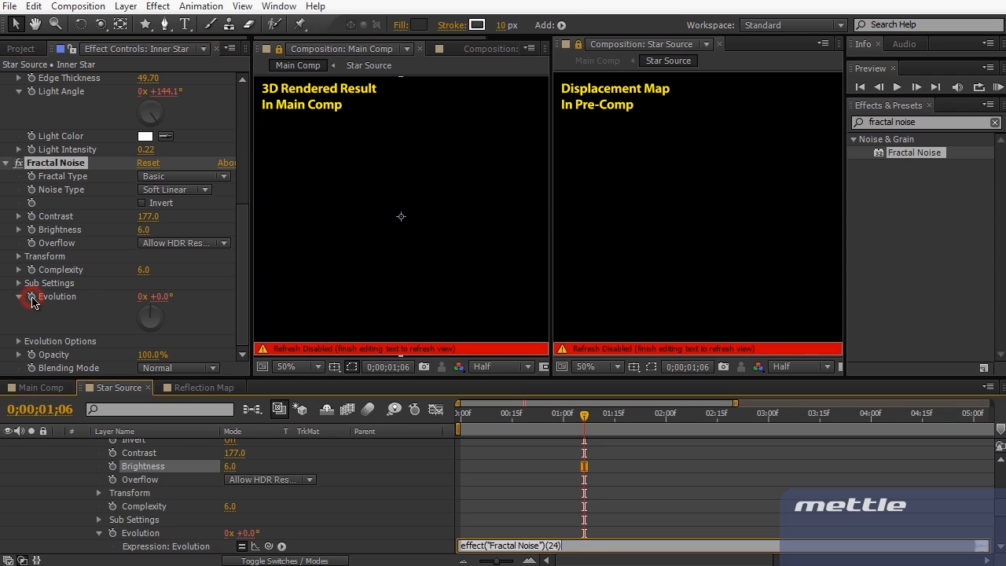
text(time*120)
click(287, 298)
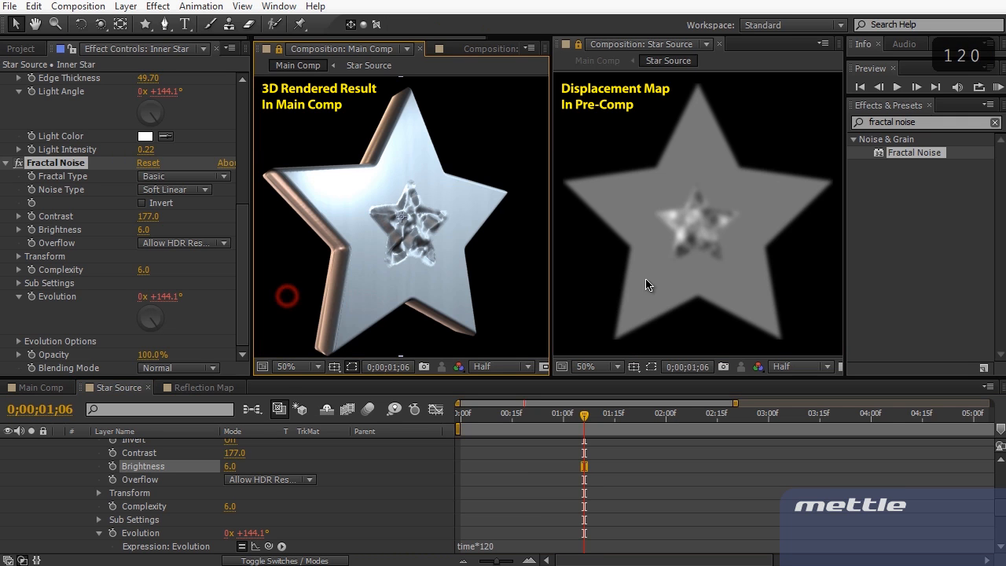
mouse_move(483, 417)
mouse_down()
mouse_move(492, 423)
mouse_move(463, 417)
mouse_up()
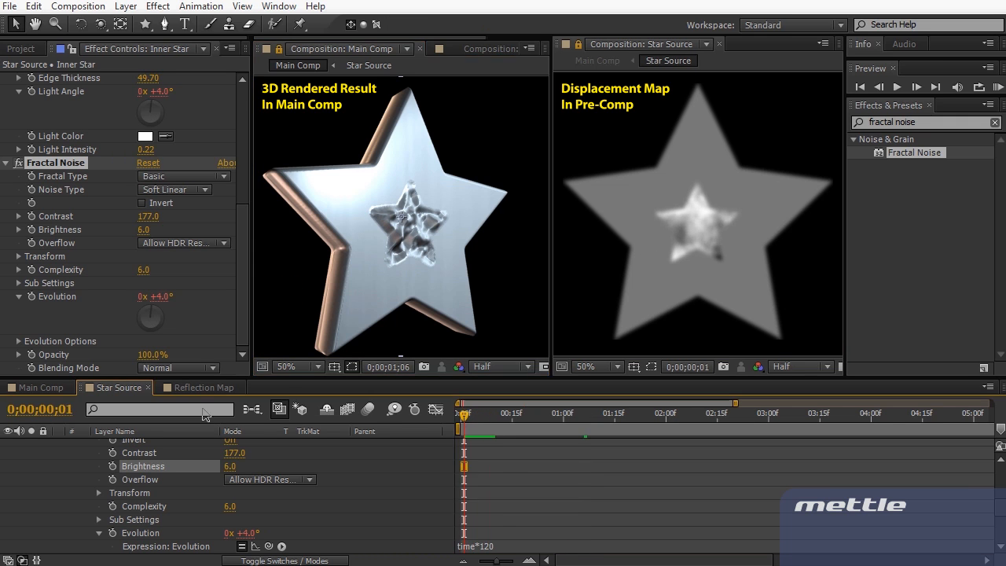
click(45, 388)
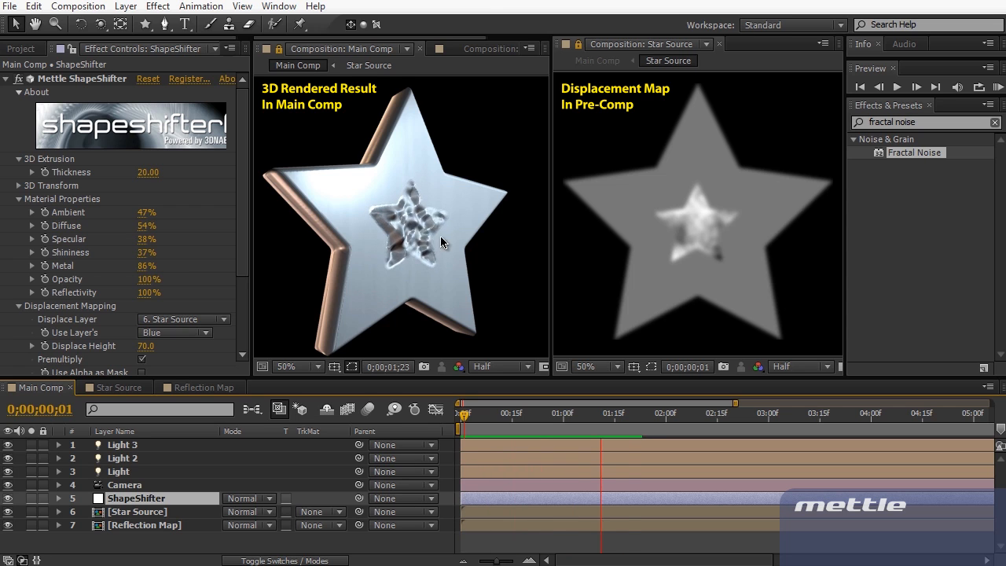
Stop playback, collapse Inner Star in Star Source, and delete its Fractal Noise effect
click(378, 290)
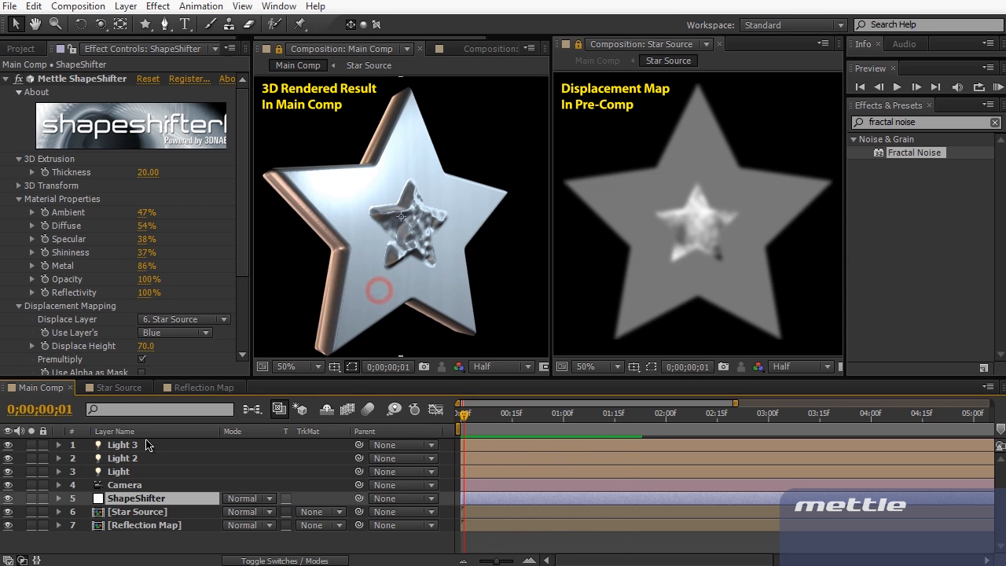
click(132, 387)
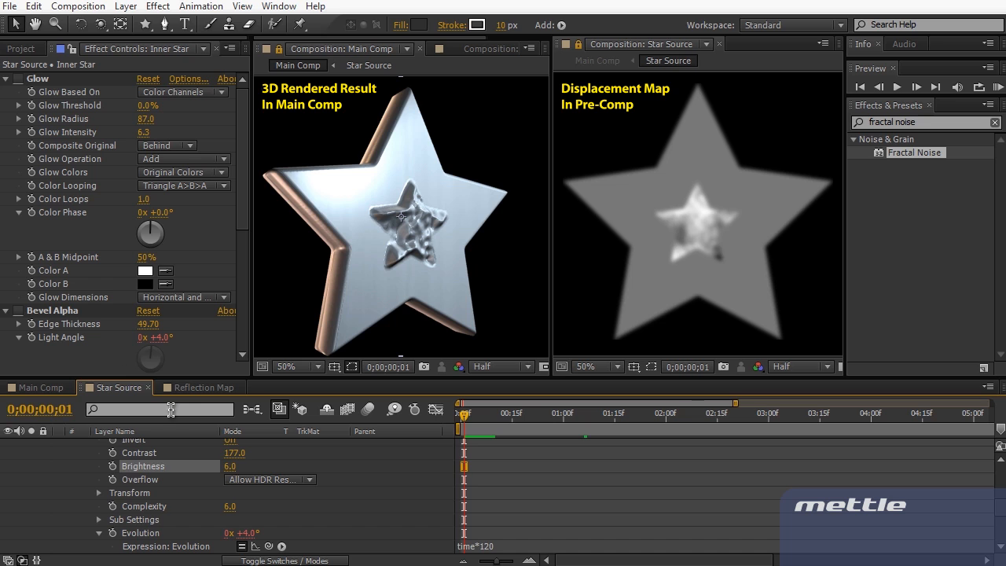
scroll(153, 506, up, 5)
click(58, 459)
click(58, 459)
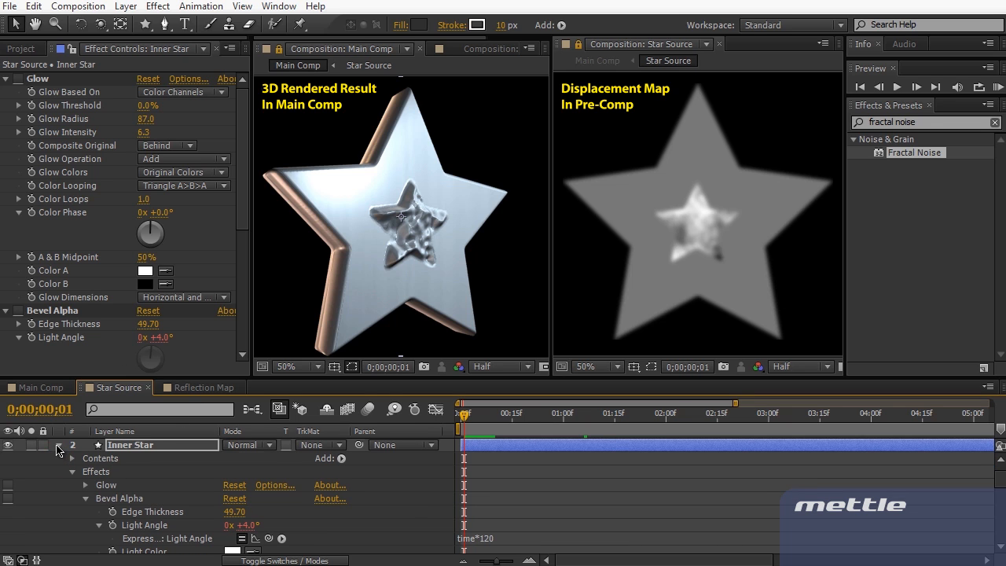
click(58, 445)
scroll(98, 244, down, 6)
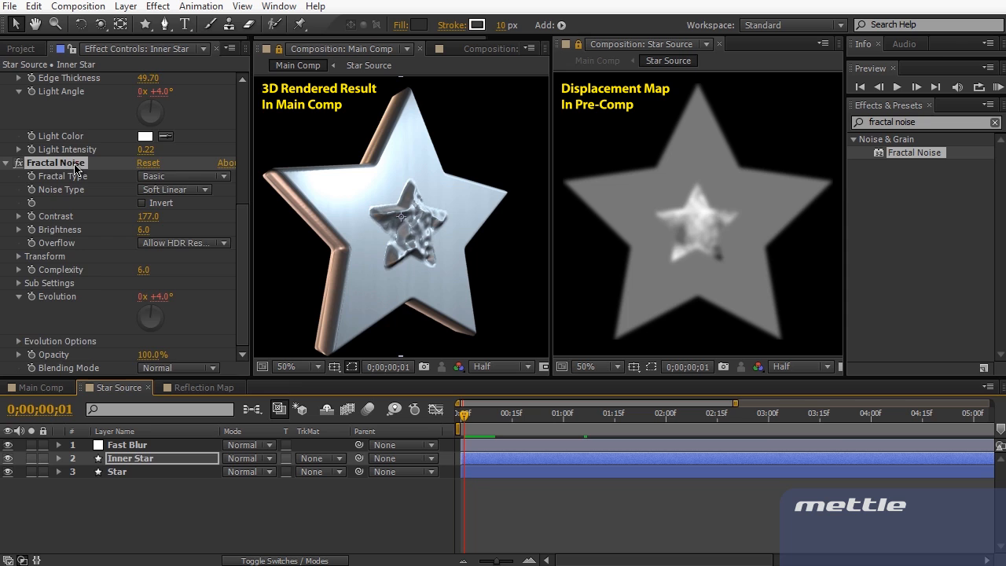
key(Delete)
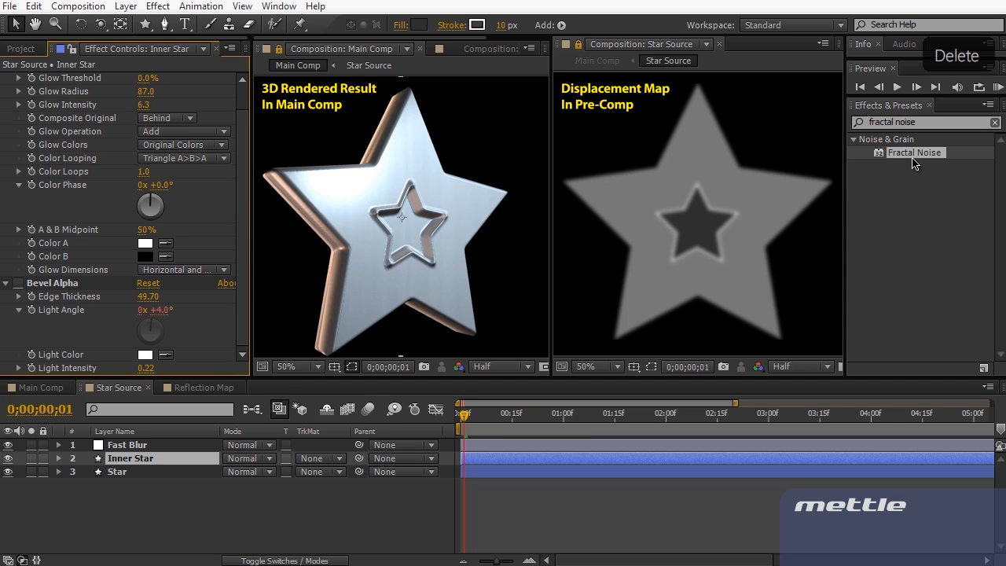
Apply a second Fractal Noise effect to the Star layer for a hammered-metal face
drag(914, 153, 170, 471)
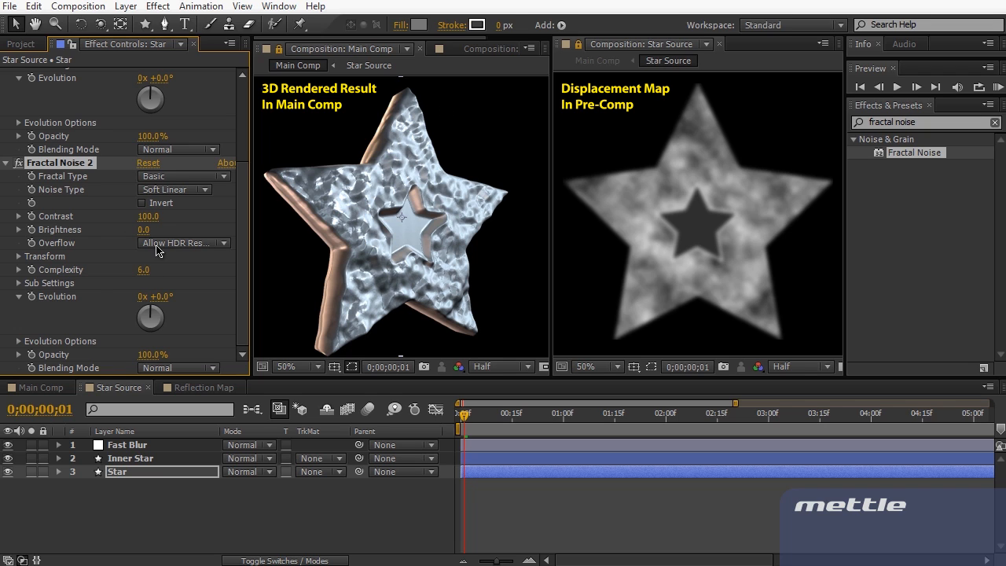
Turn off Uniform Scaling in Fractal Noise 2 and set Scale Width 726, Scale Height 5
click(18, 257)
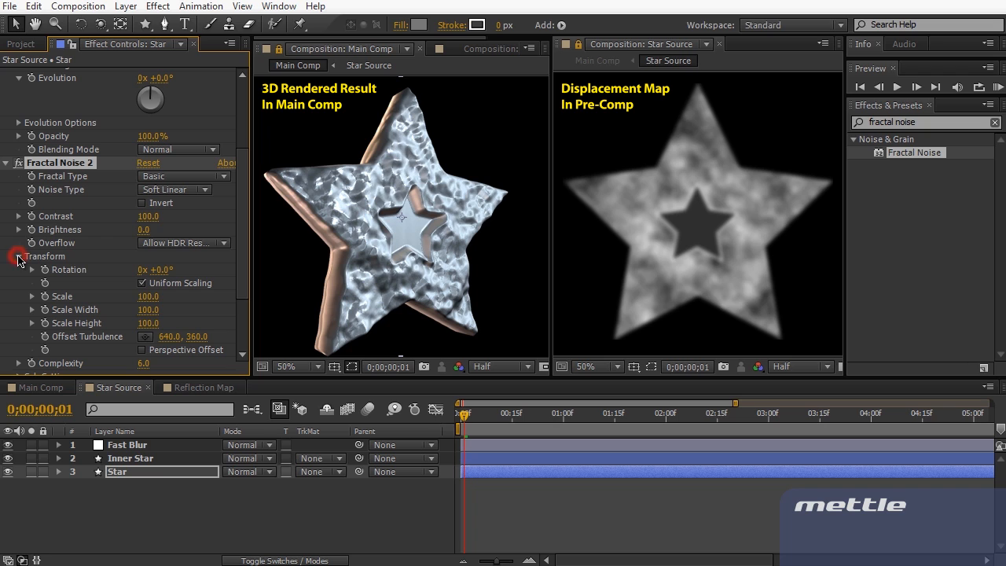
click(142, 284)
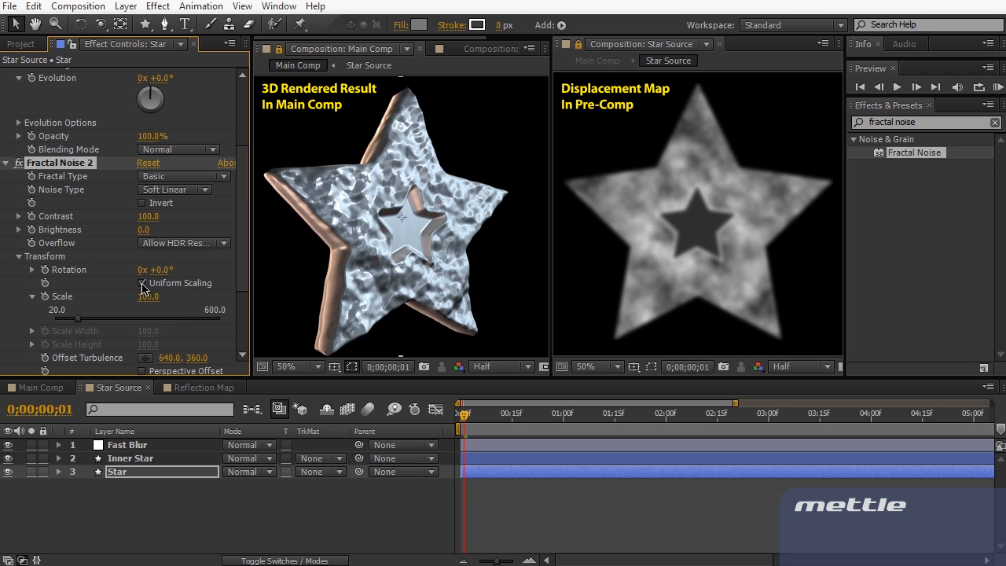
click(143, 283)
drag(149, 311, 130, 315)
scroll(101, 325, down, 3)
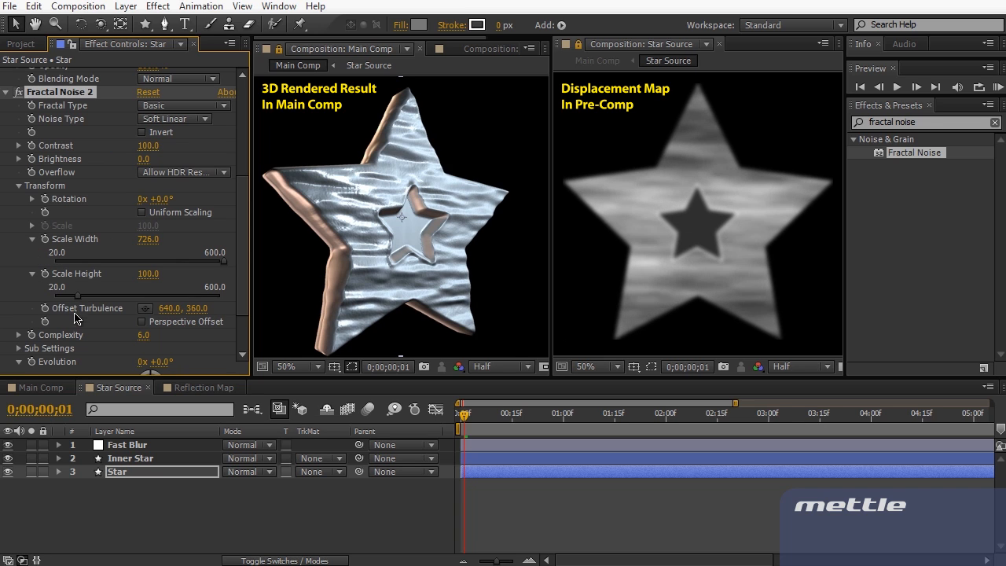
drag(76, 299, 50, 311)
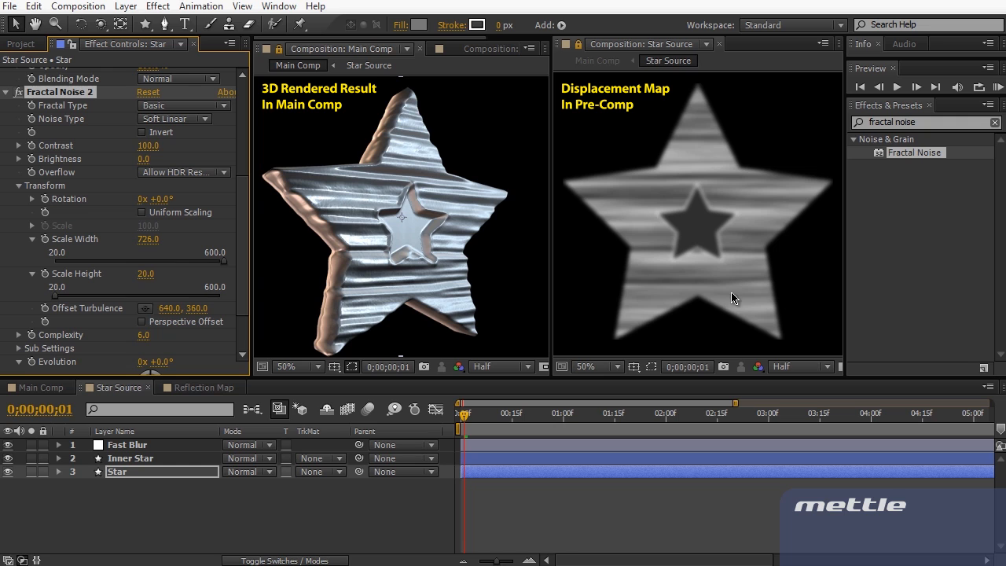
click(146, 274)
text(5)
key(Return)
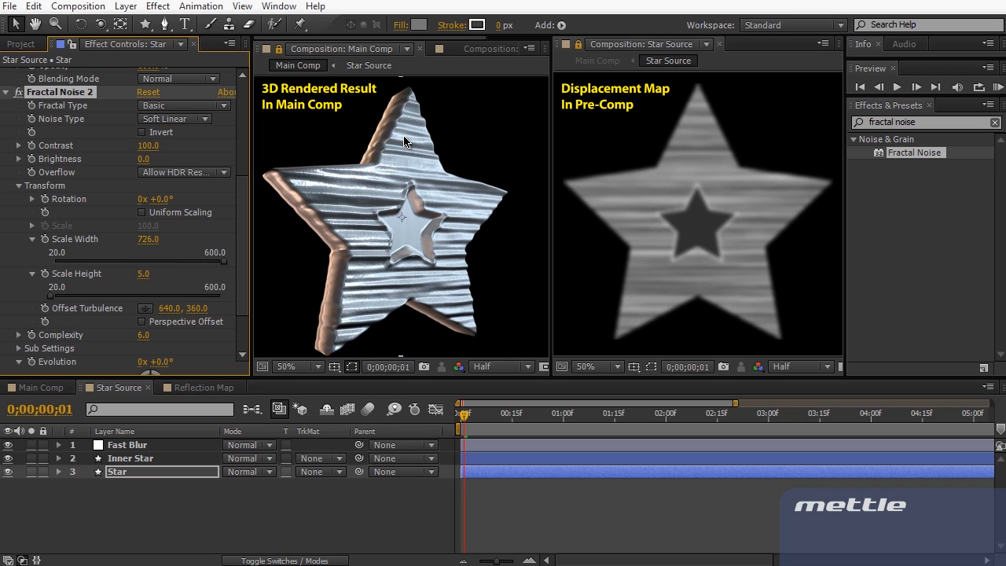
Set the noise Contrast to 10 and keyframe Offset Turbulence at 640, 574
click(150, 146)
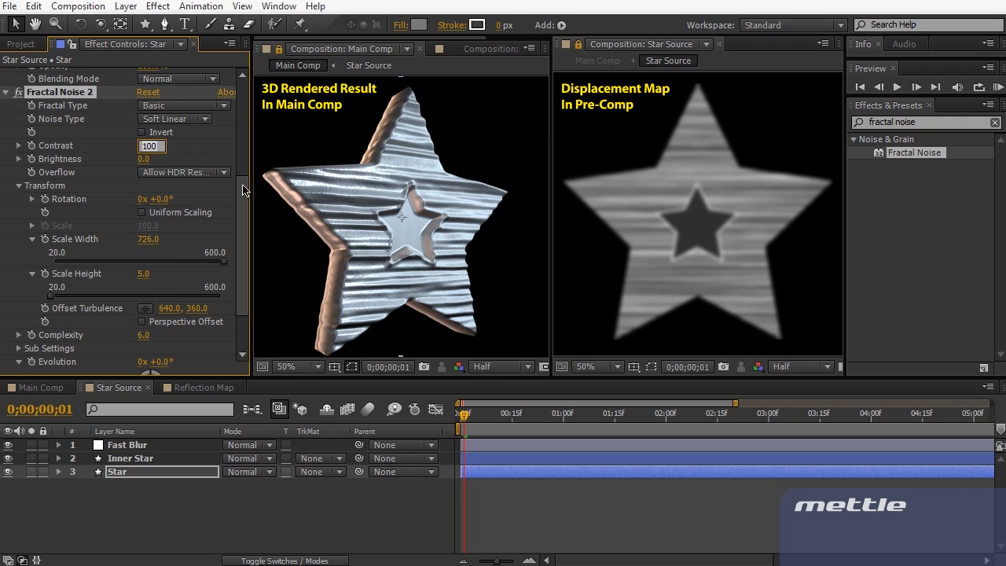
text(10)
key(KP_Enter)
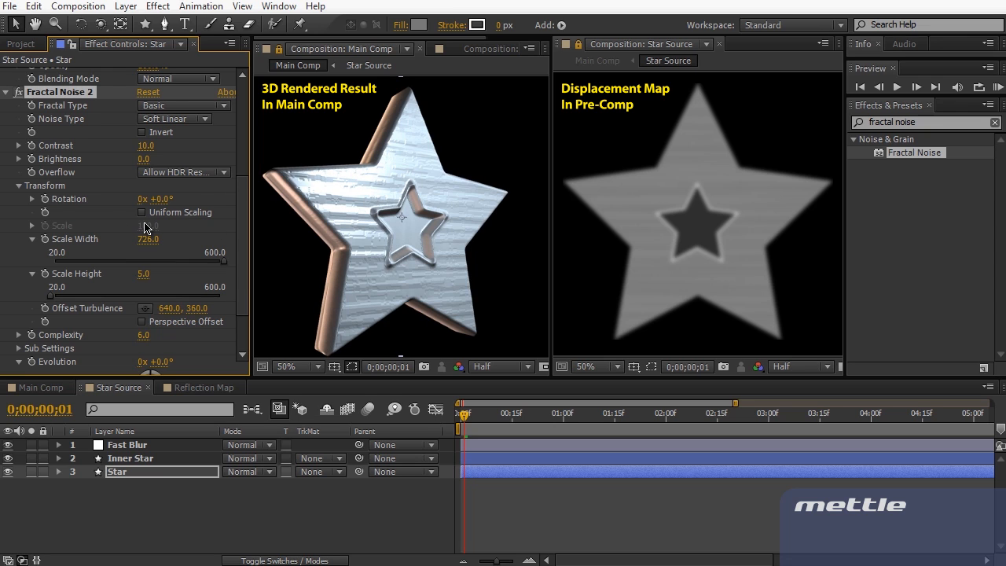
scroll(145, 228, down, 2)
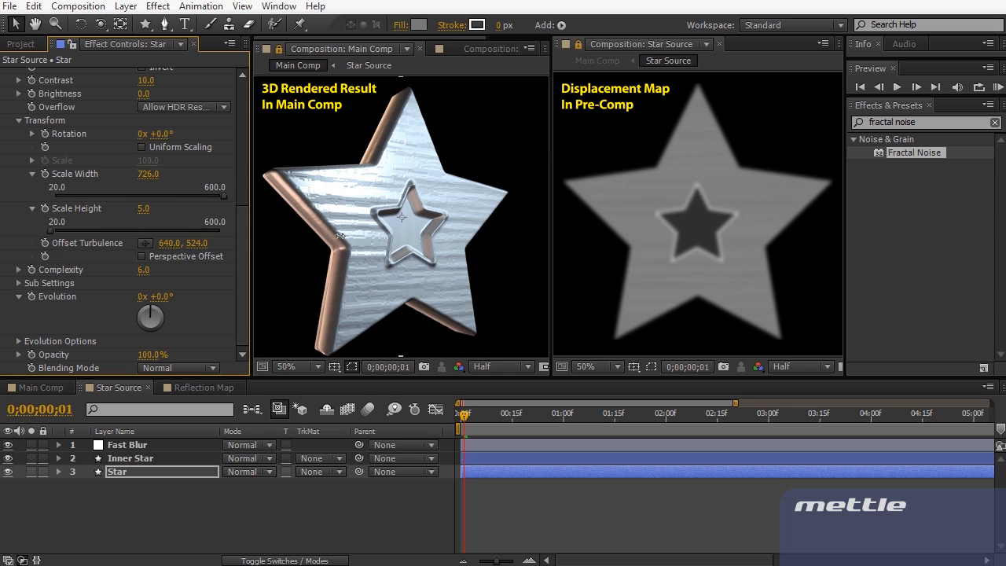
click(340, 236)
click(45, 243)
At frame 29, move Offset Turbulence to 640, 813 and preview Main Comp
click(561, 412)
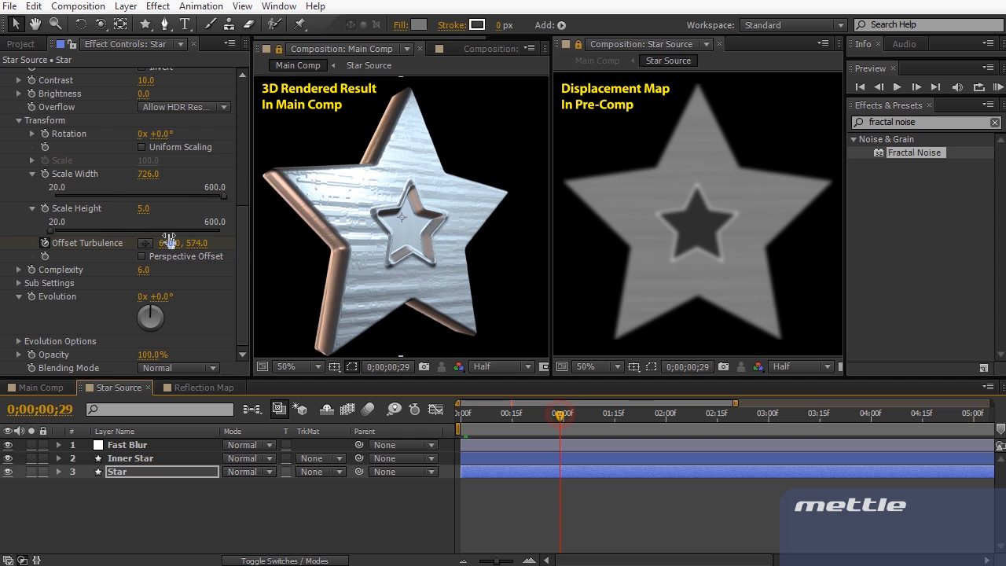
key(u)
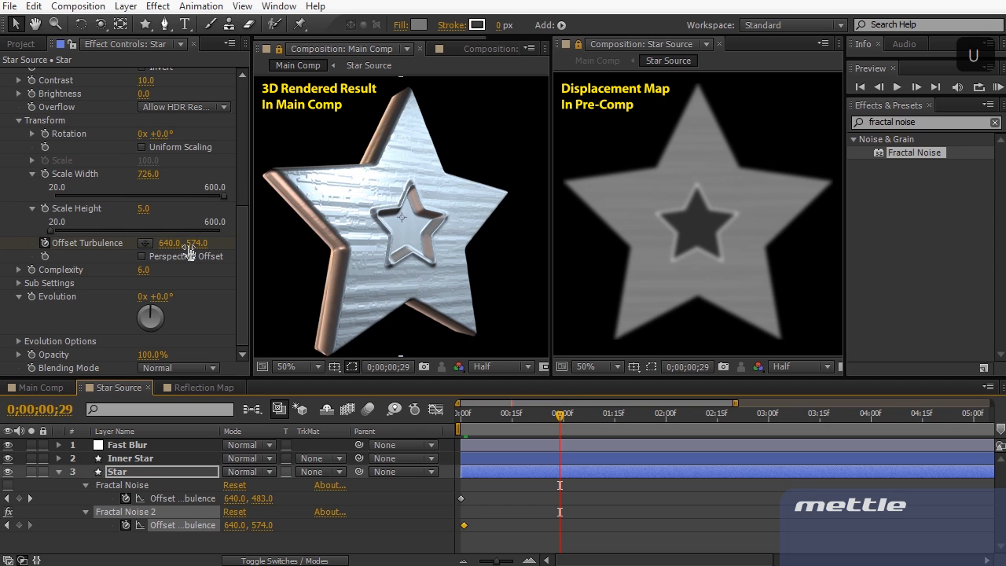
drag(189, 250, 376, 245)
click(376, 245)
key(KP_0)
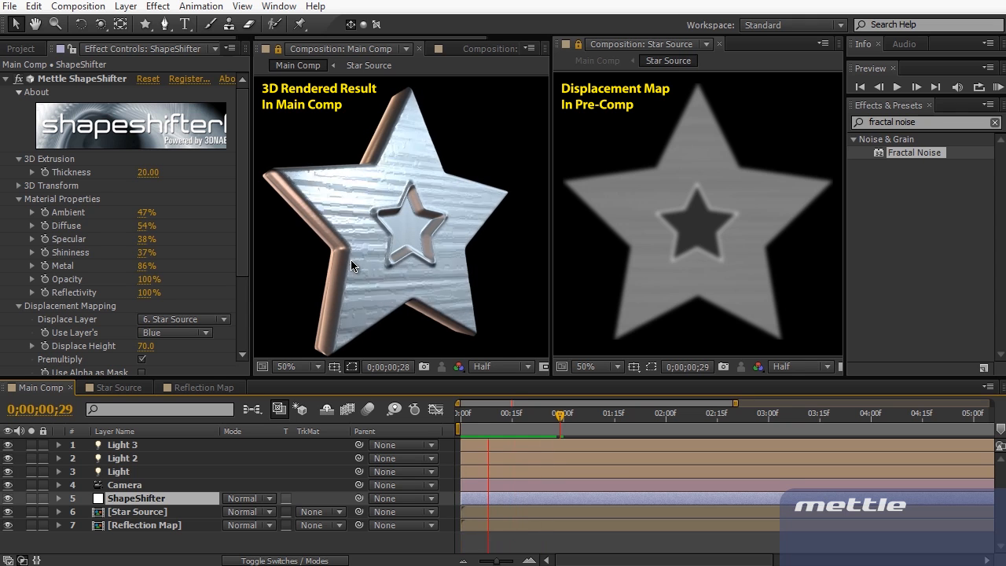
In Star Source, delete Fractal Noise 2 and Fractal Noise from the Star layer, then deselect it
click(112, 388)
click(84, 293)
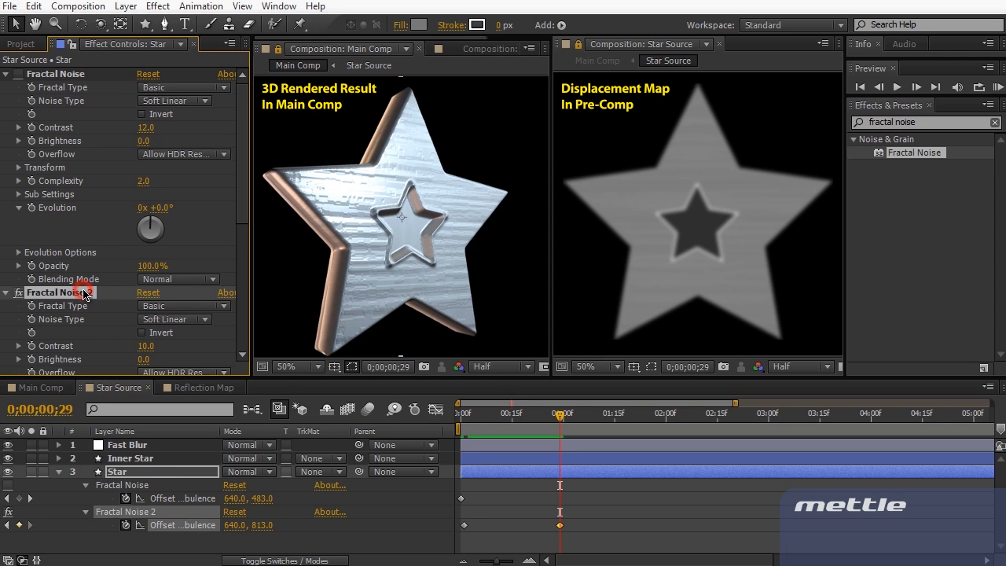
key(Delete)
click(67, 79)
key(Delete)
click(938, 200)
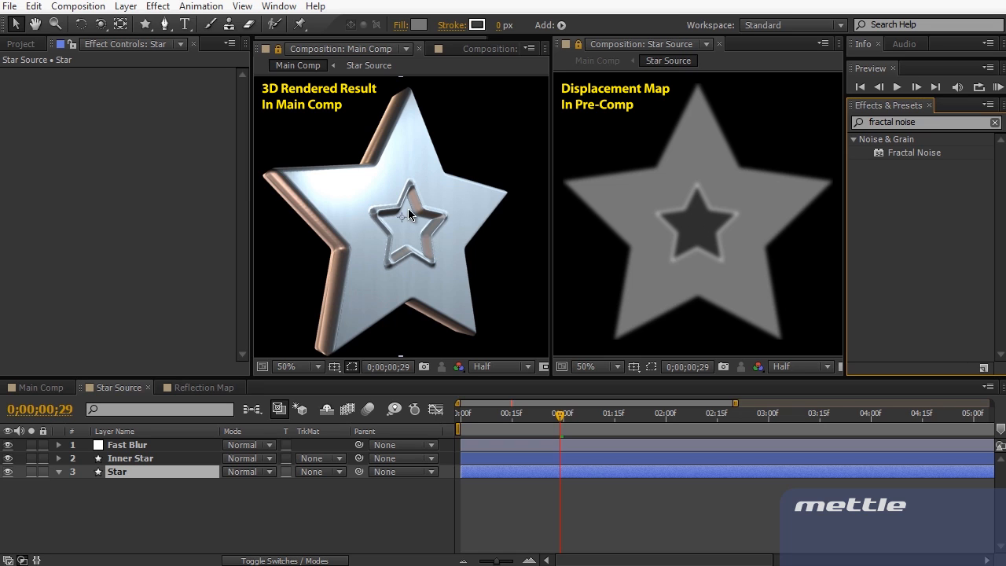
click(180, 522)
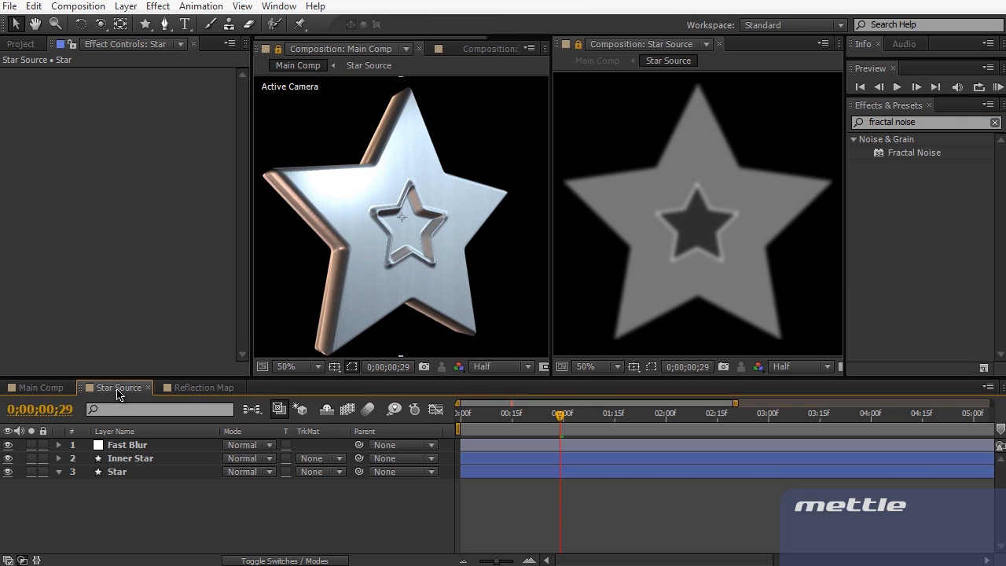
Create a new solid layer named Mask in Star Source
click(126, 5)
mouse_move(343, 27)
click(388, 43)
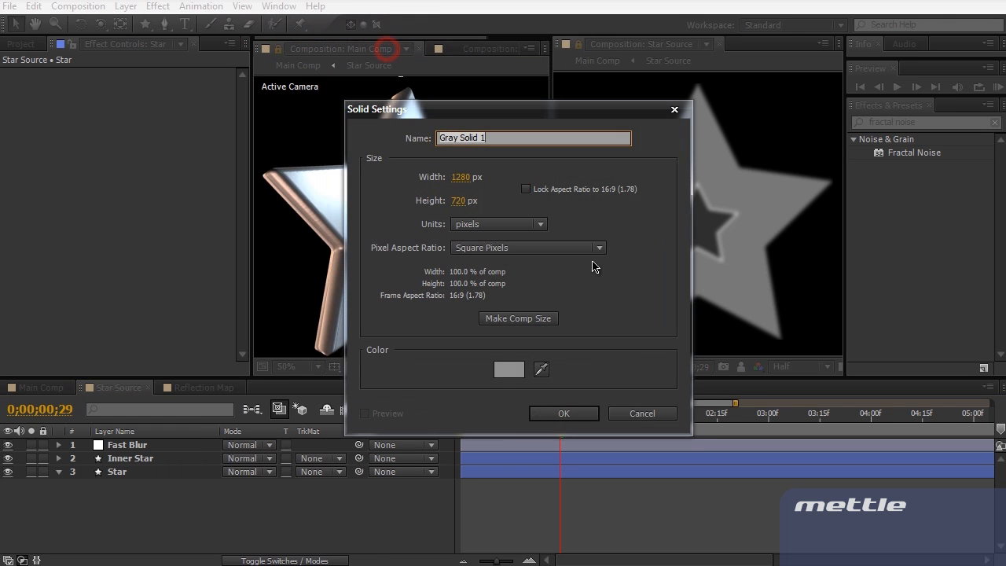
text(Mask)
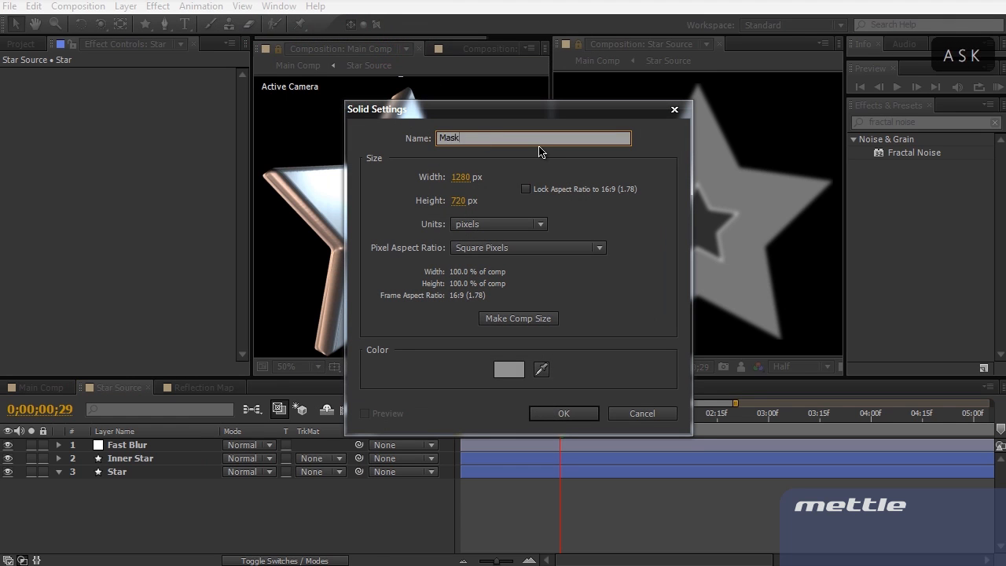
click(543, 413)
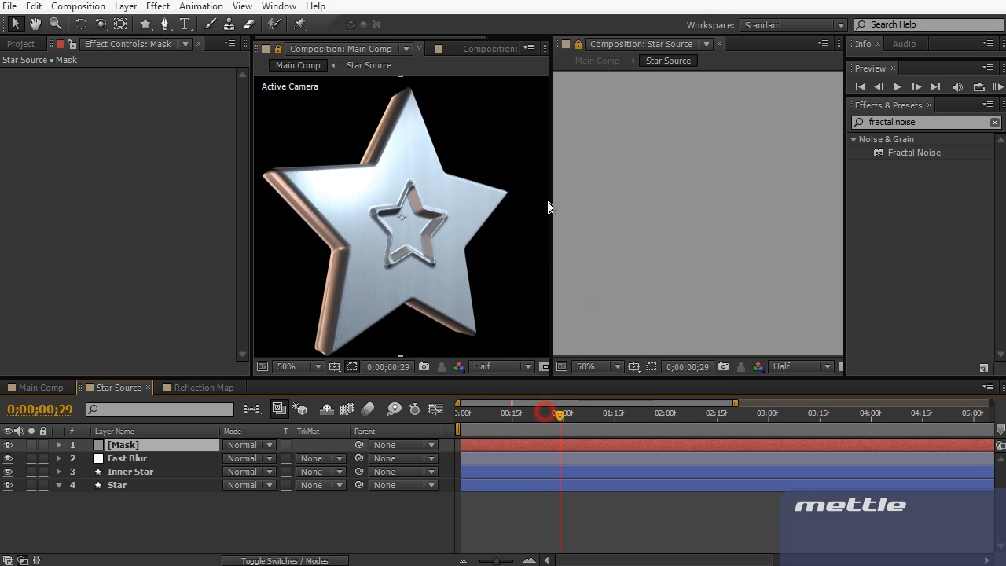
Add a full-size star mask to the Mask layer and scale it to 71%
click(145, 30)
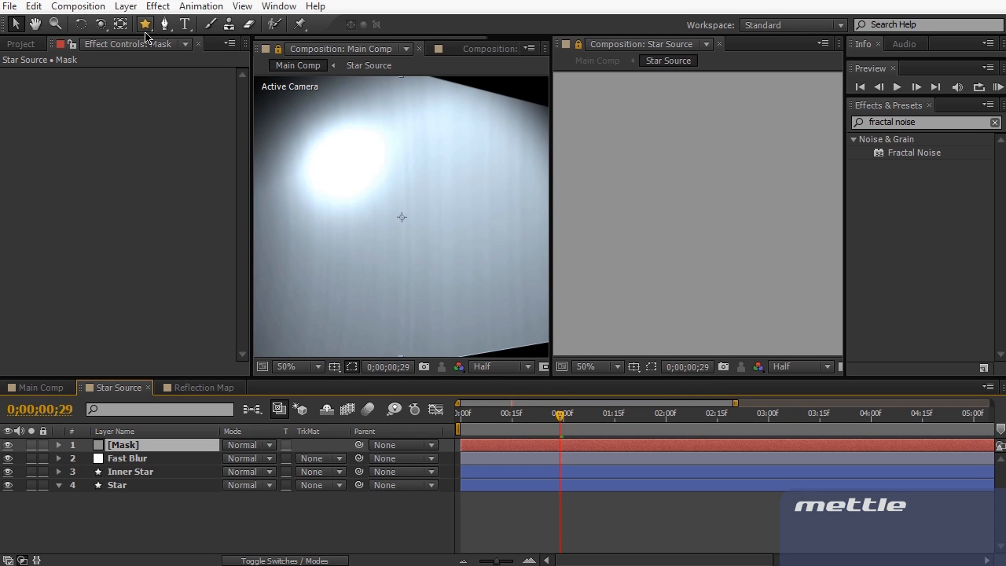
double_click(145, 25)
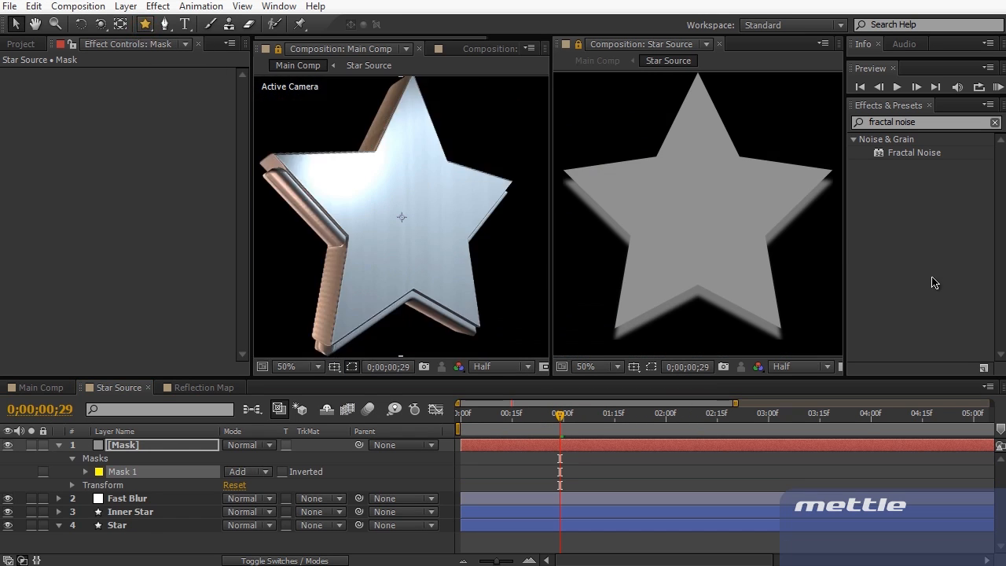
key(s)
mouse_move(249, 459)
mouse_down()
mouse_move(226, 460)
mouse_move(236, 459)
mouse_up()
key(v)
Nudge the star mask slightly downward and view the 3D star in Main Comp
double_click(710, 227)
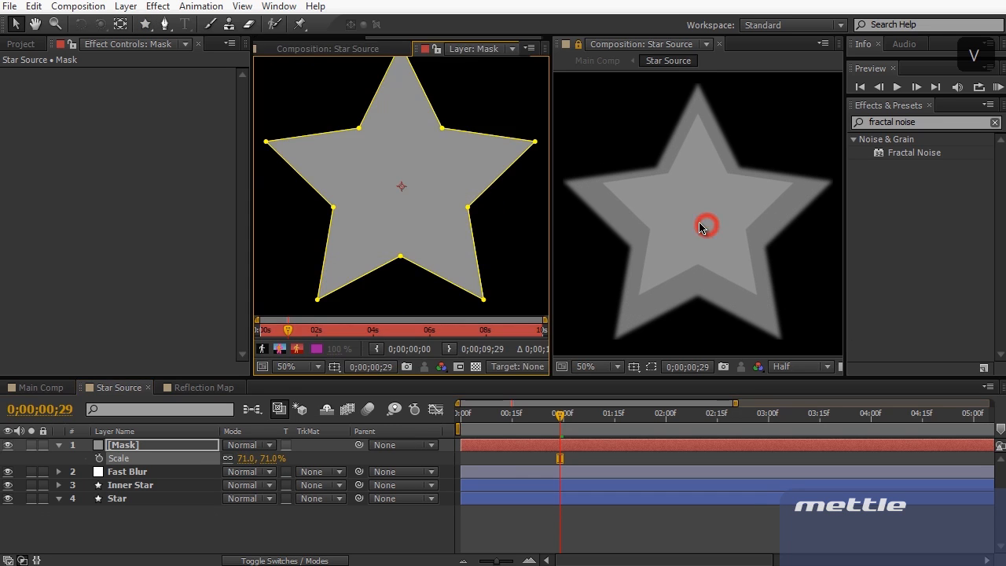
click(374, 49)
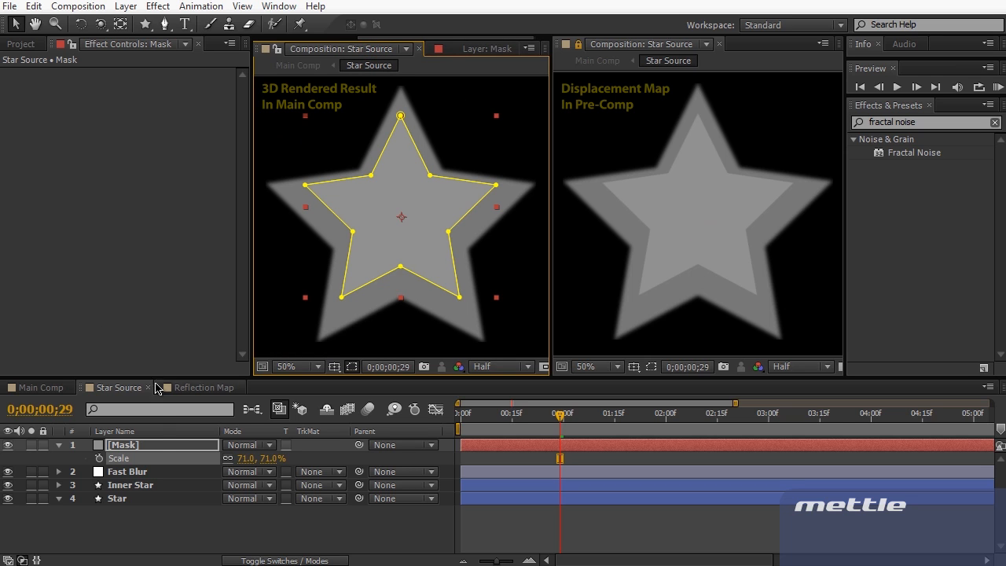
click(158, 443)
drag(692, 202, 693, 220)
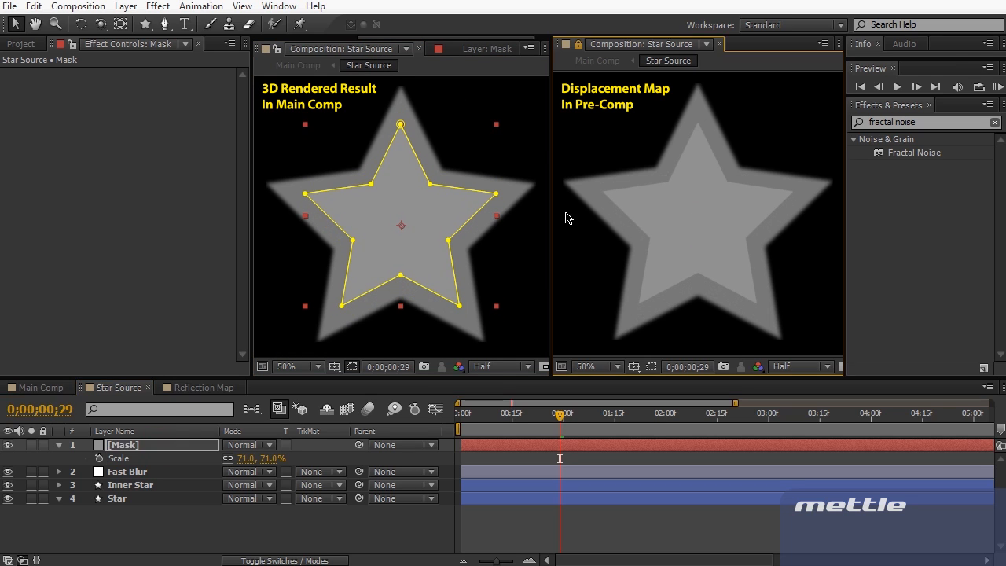
drag(421, 39, 361, 46)
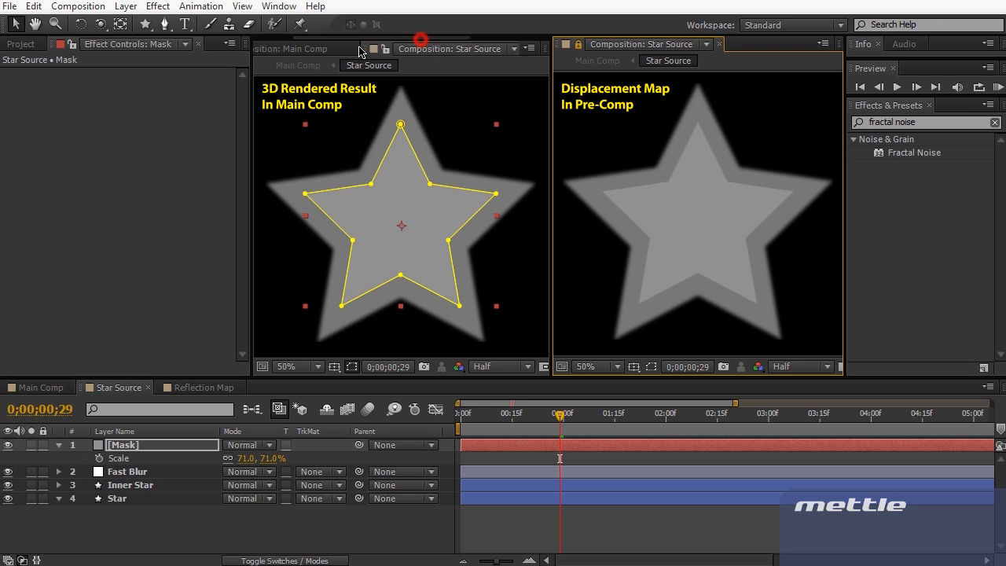
click(334, 47)
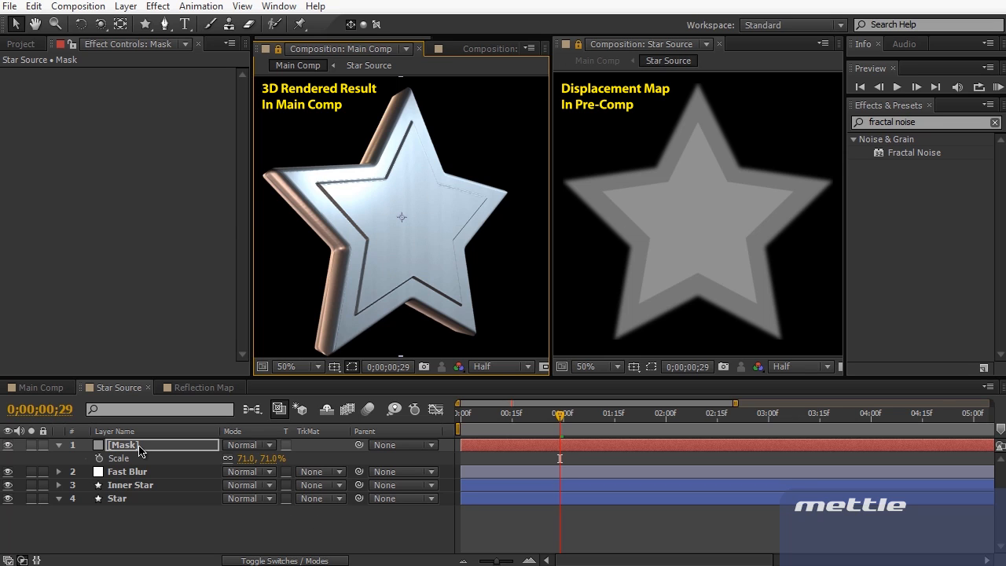
Apply the Stroke effect to the Mask layer with Paint Style set to On Transparent
click(942, 123)
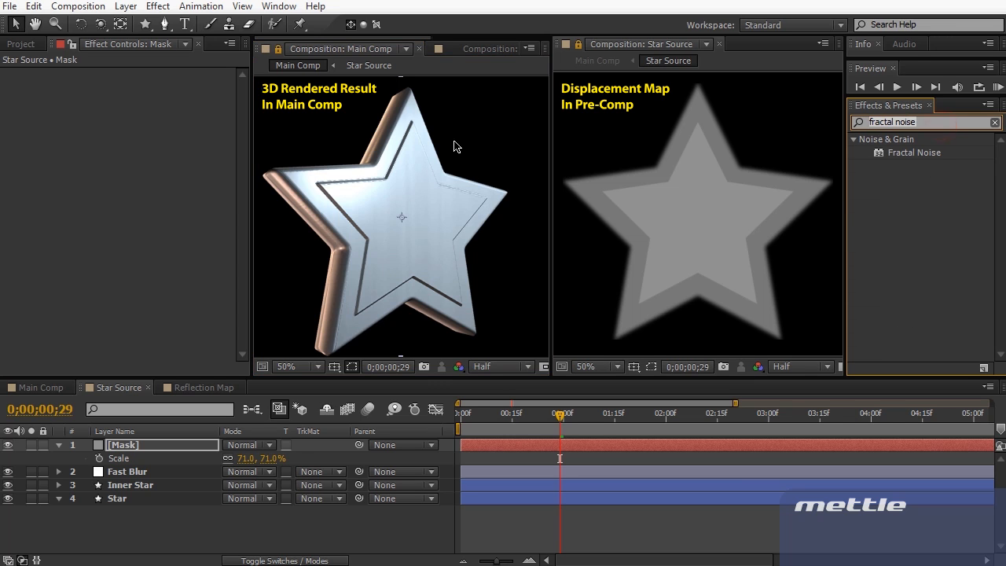
text(stroke)
scroll(966, 233, down, 3)
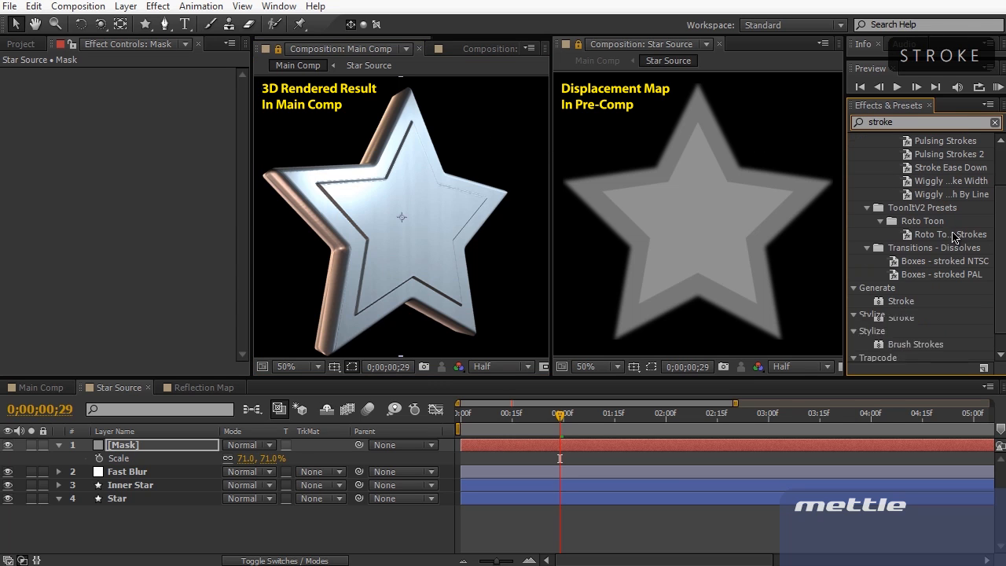
drag(901, 302, 658, 245)
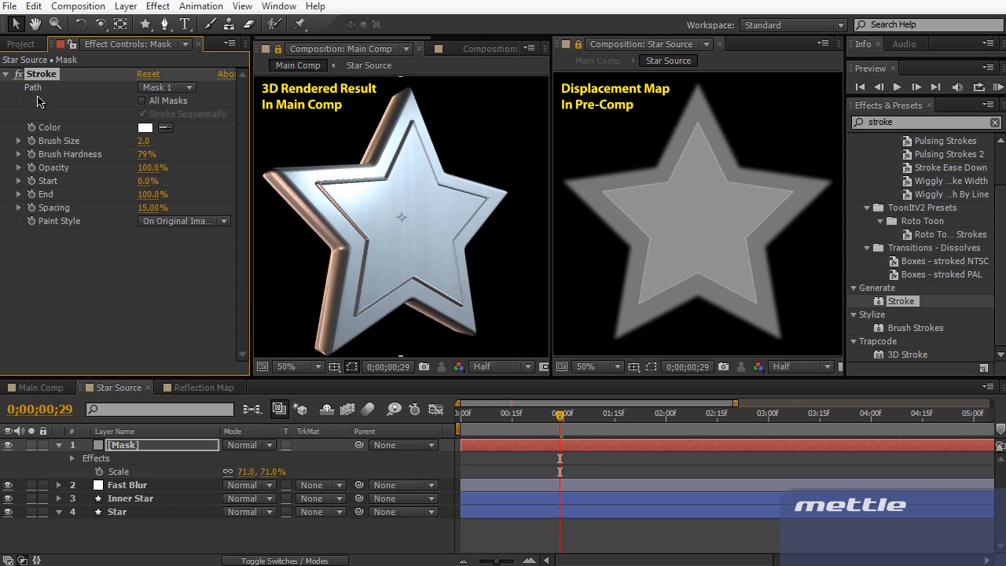
click(200, 223)
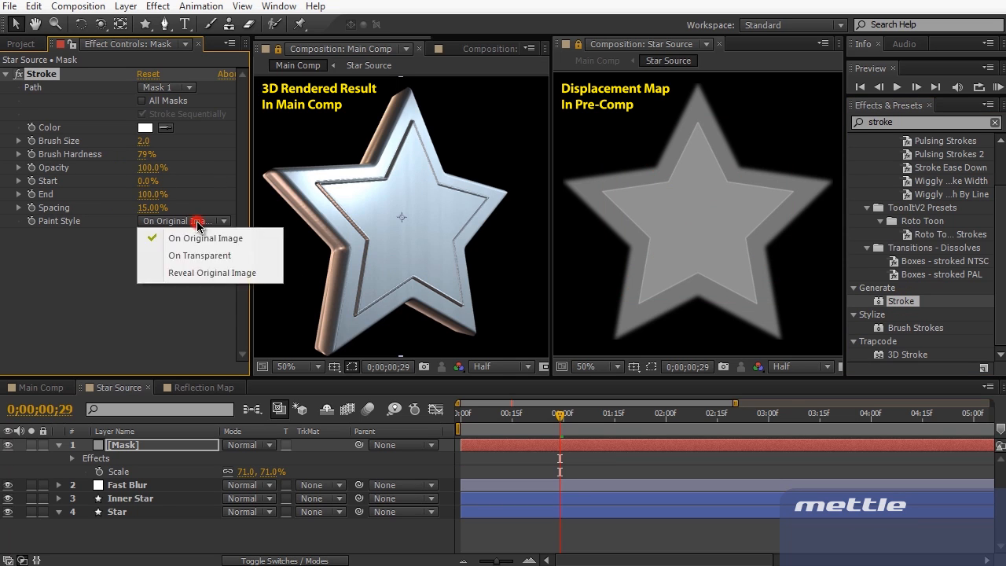
click(201, 253)
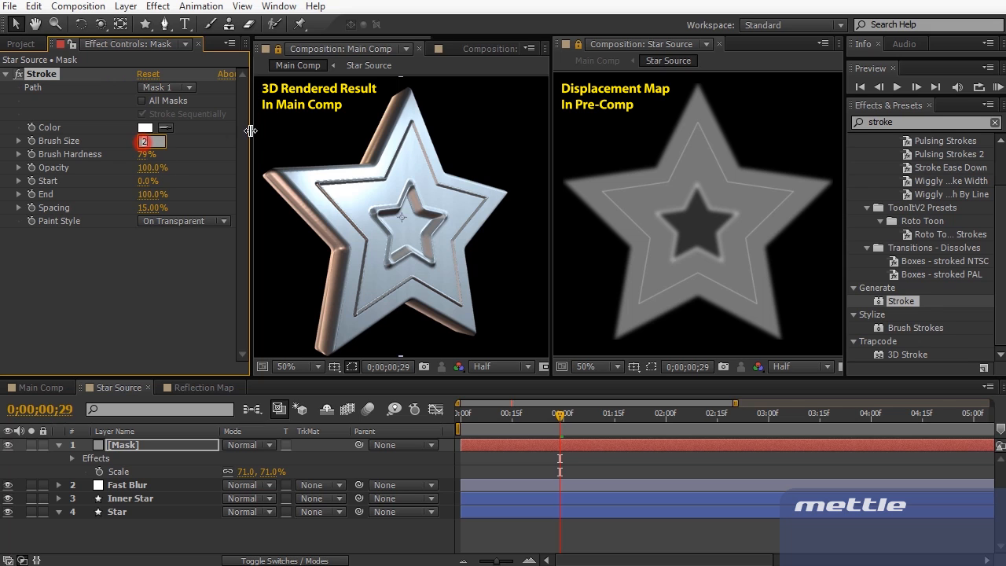
Set the Stroke Brush Size to 5 and Start to 31%, then orbit to check the groove
key(KP_5)
key(KP_Enter)
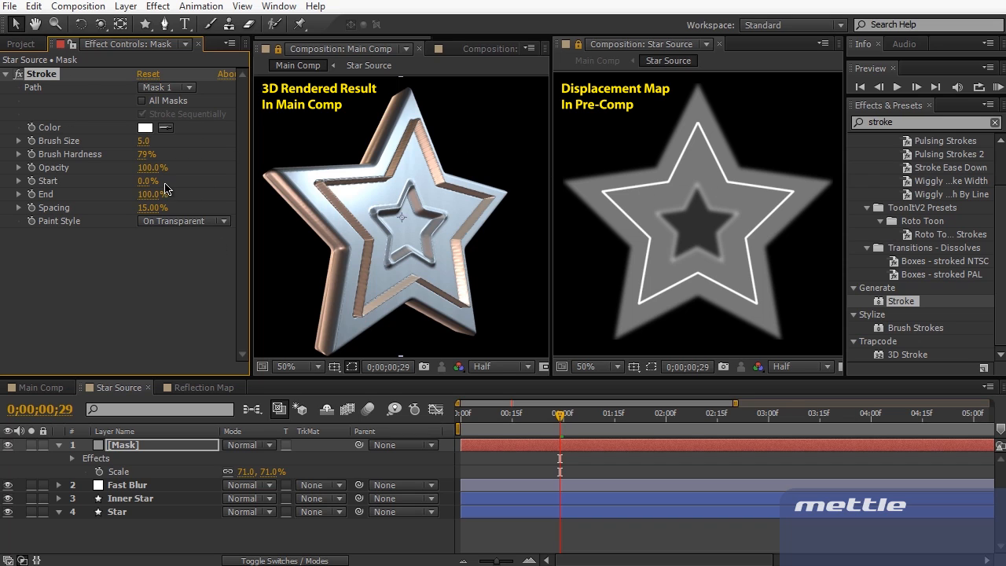
mouse_move(146, 182)
mouse_down()
mouse_move(179, 174)
mouse_move(159, 171)
mouse_up()
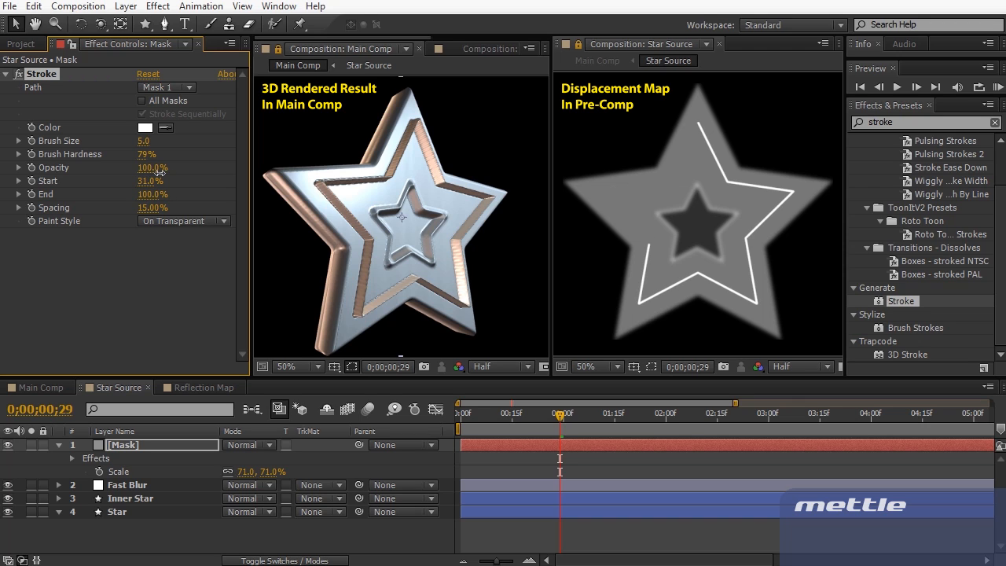
click(416, 224)
key(c)
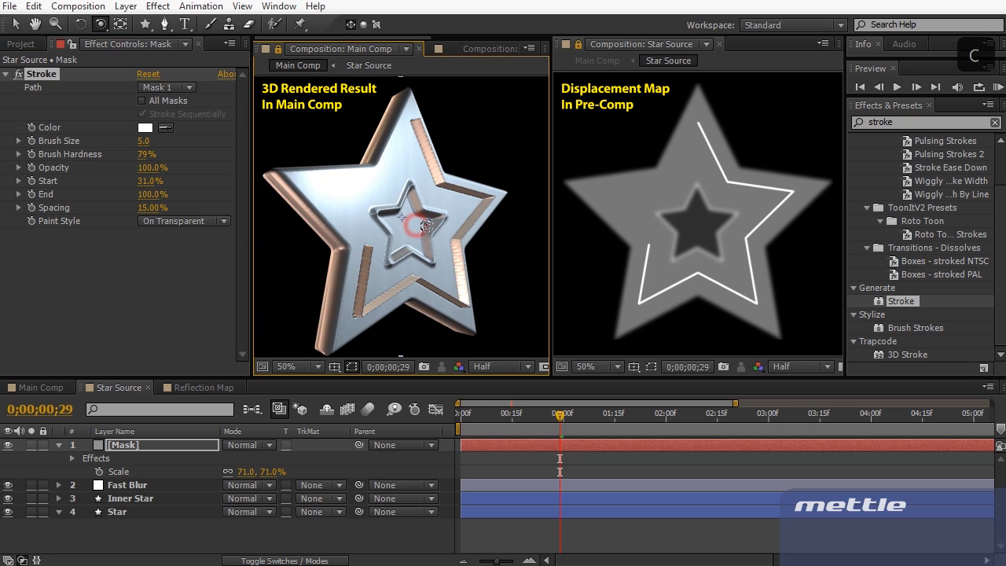
drag(429, 227, 386, 227)
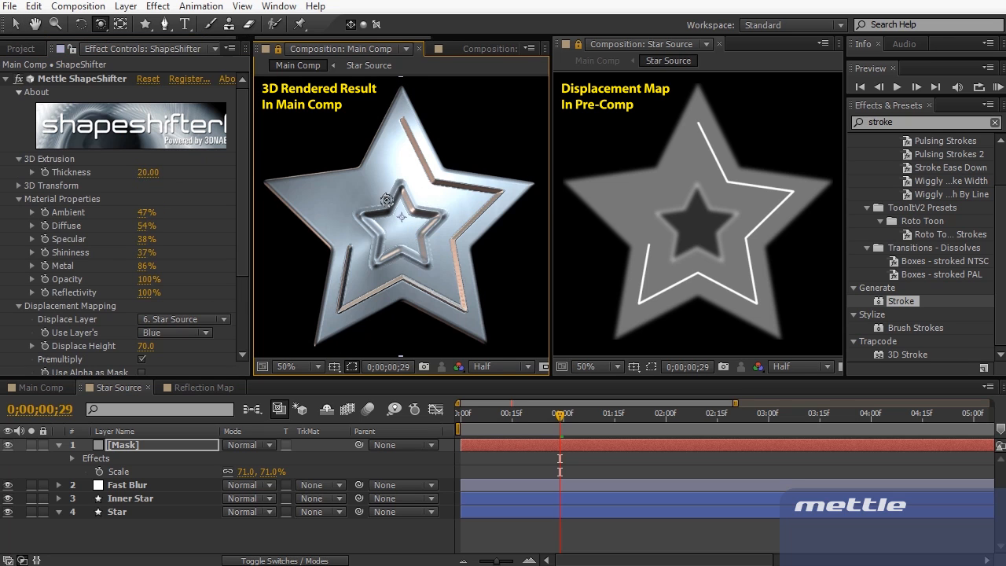
Change the Stroke colour to black and inspect the stroked star
click(206, 389)
click(132, 388)
click(144, 127)
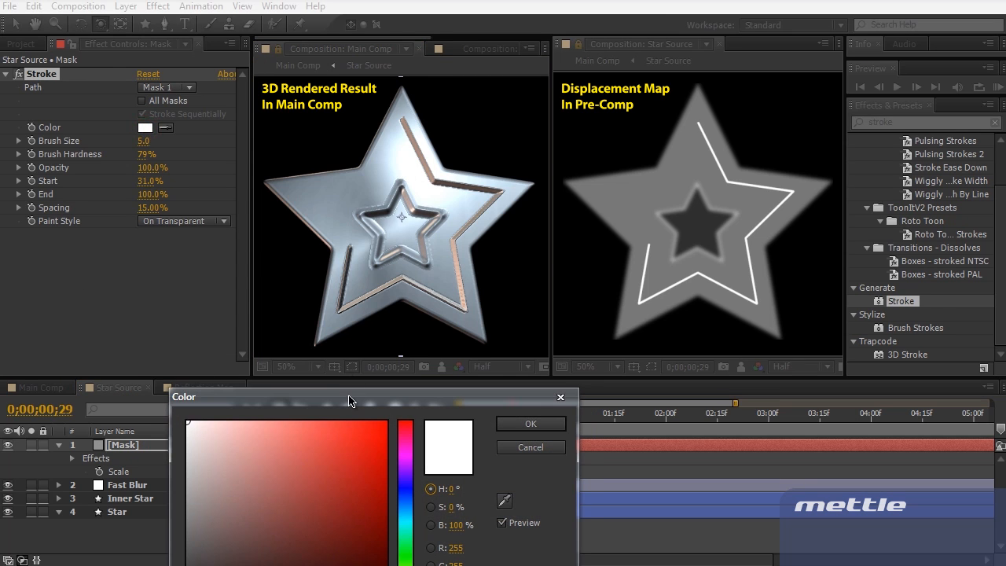
drag(350, 397, 364, 333)
drag(223, 433, 193, 405)
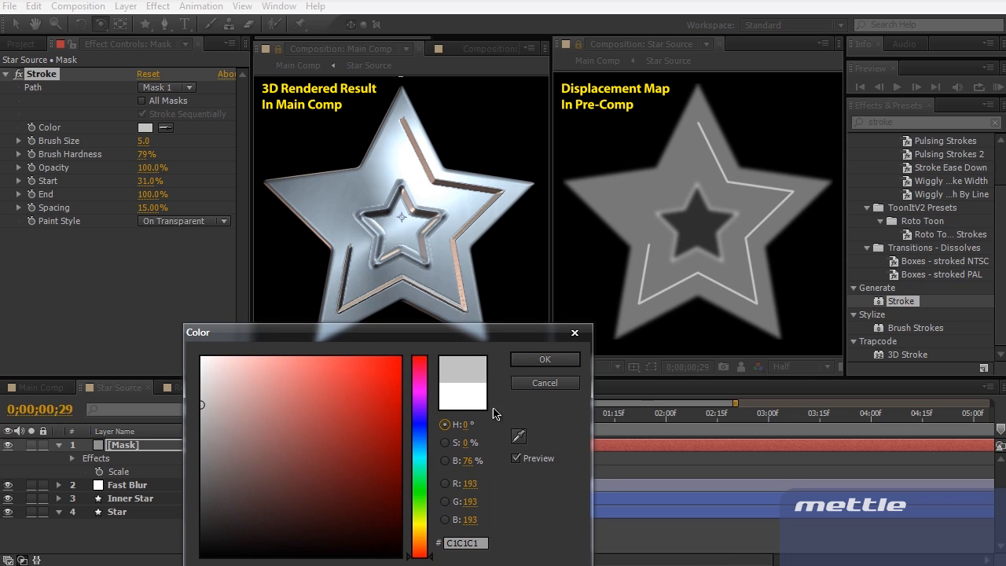
key(Return)
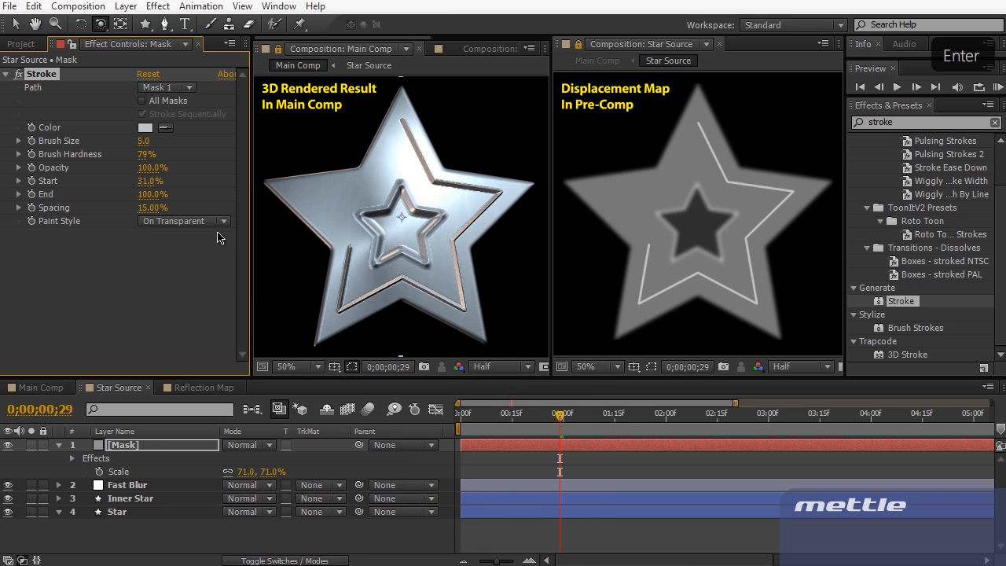
click(144, 128)
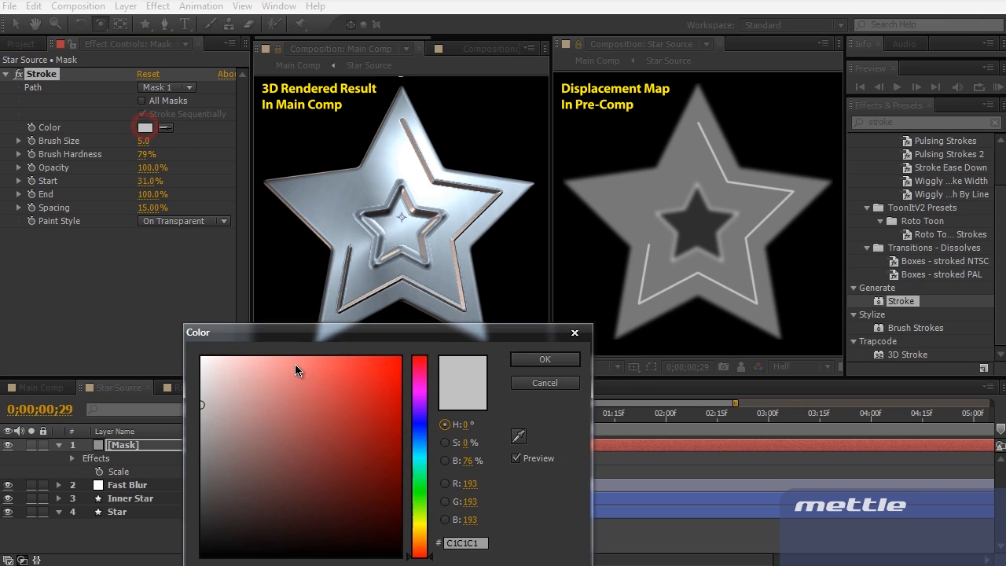
click(251, 454)
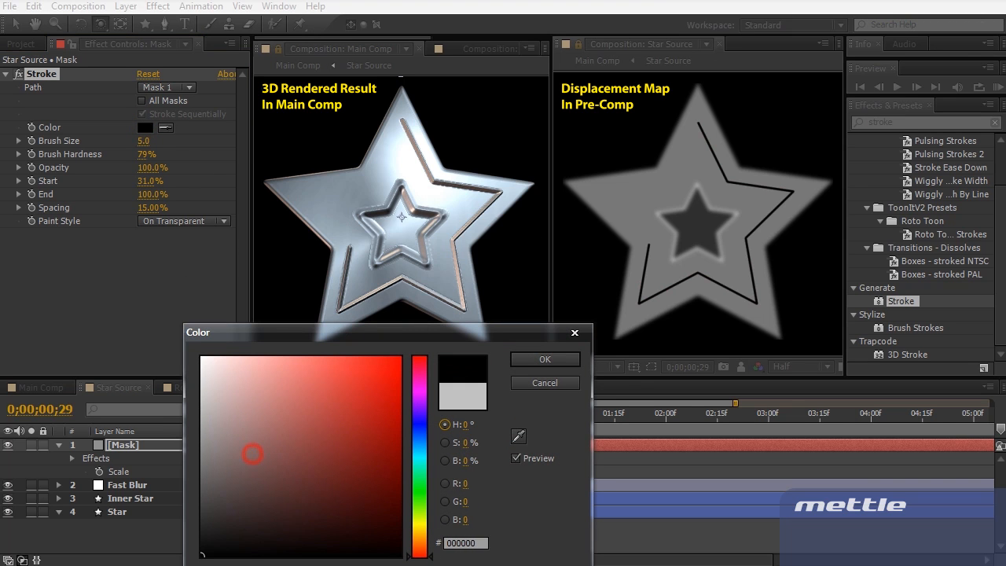
key(Return)
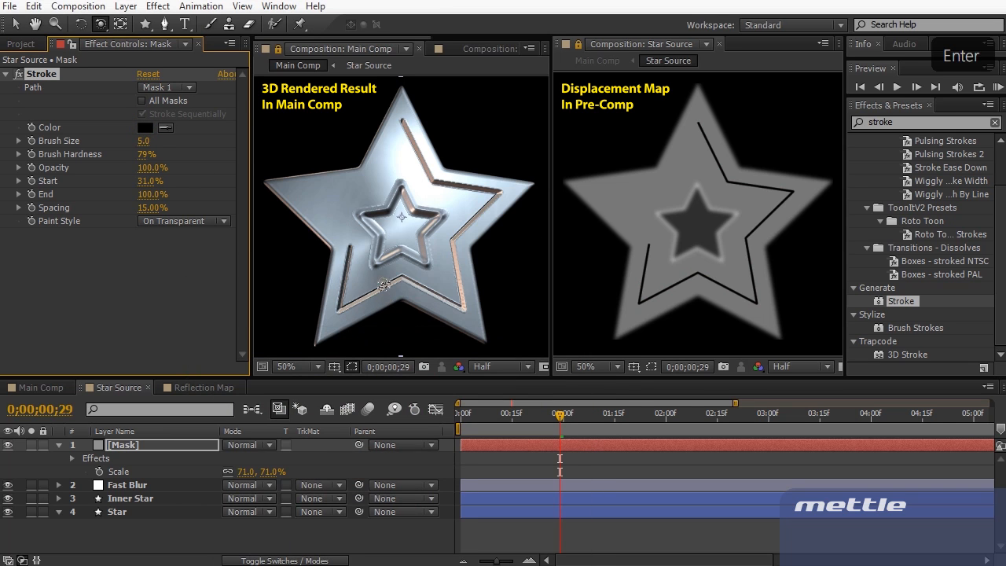
drag(342, 291, 396, 292)
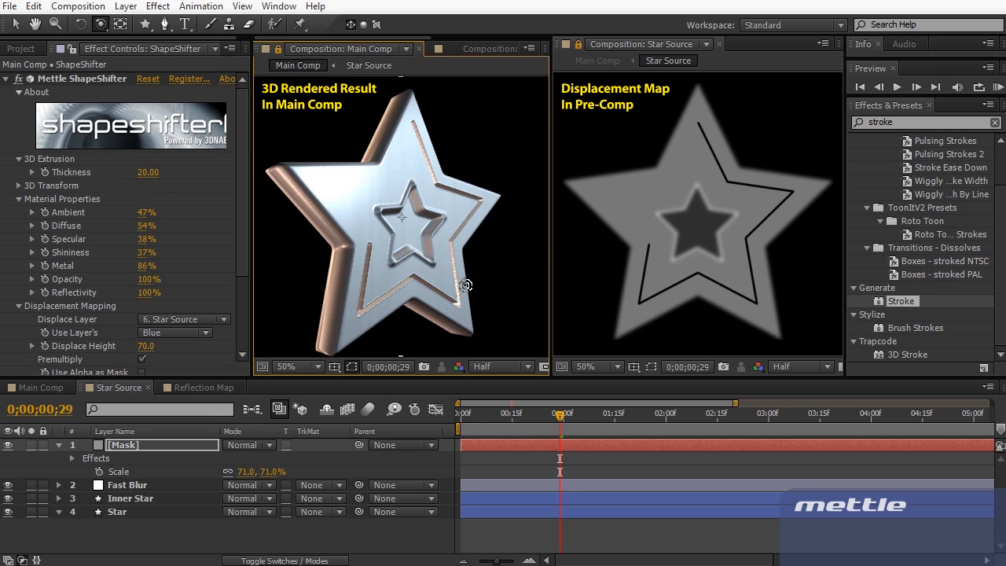
Select the Fast Blur layer
click(152, 486)
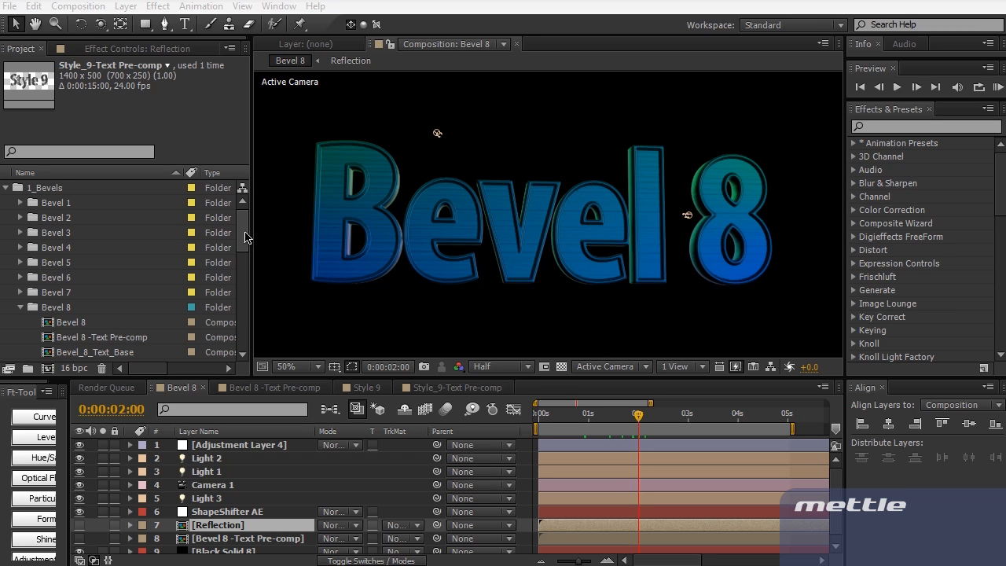
Open the [Bevel 8 -Text Pre-comp] layer from the Bevel 8 timeline
mouse_move(246, 224)
mouse_down()
mouse_move(244, 325)
mouse_move(246, 221)
mouse_up()
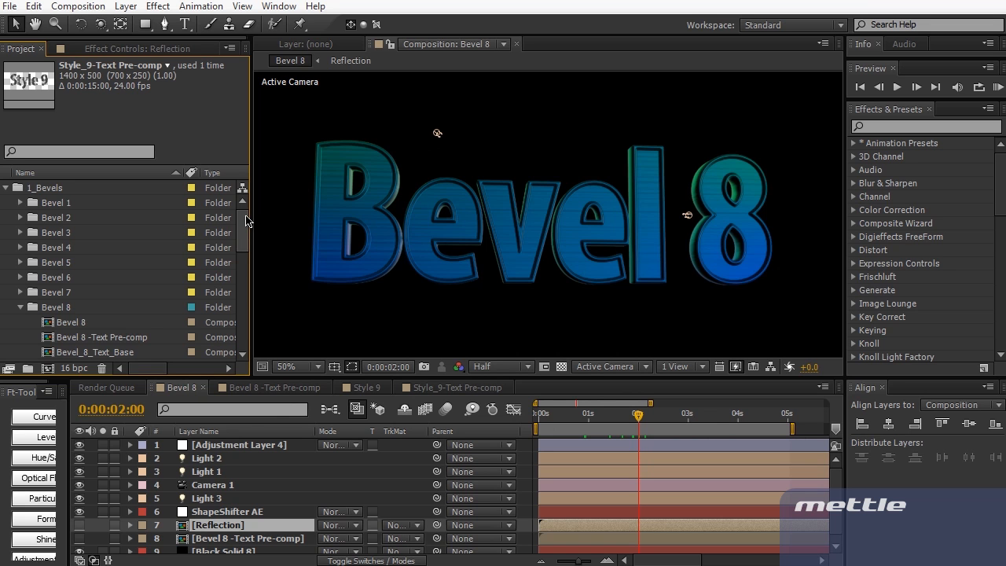
scroll(246, 221, down, 1)
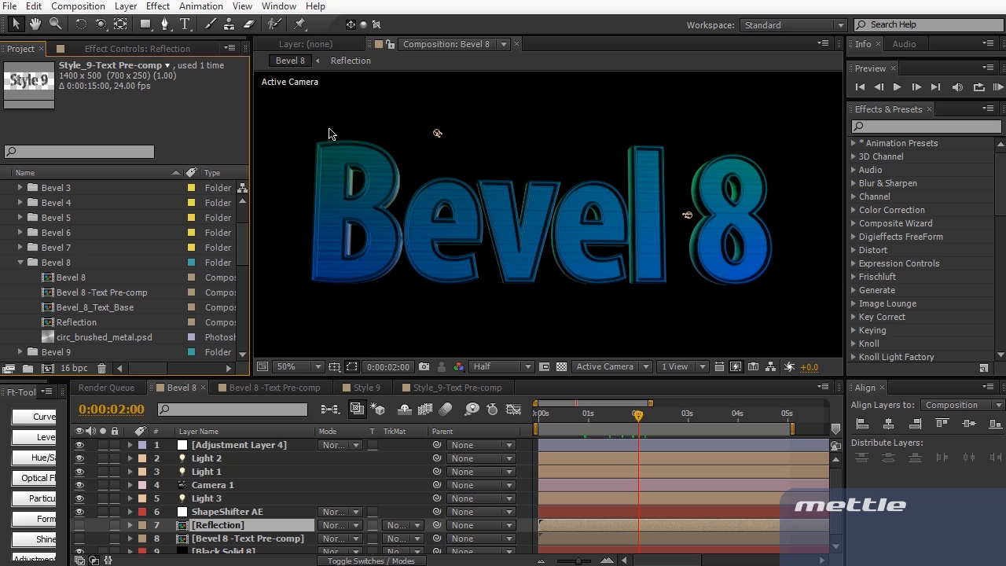
click(232, 485)
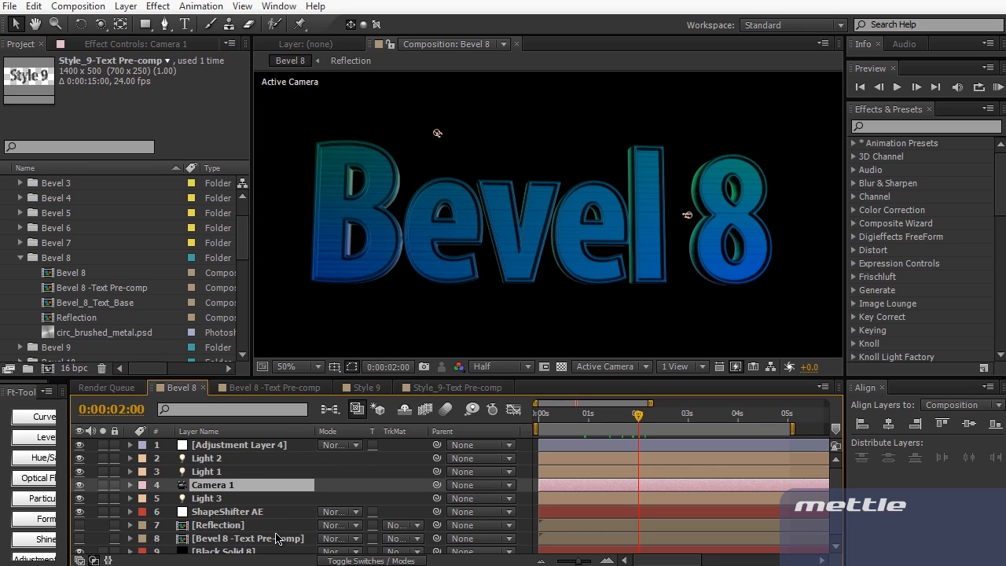
scroll(281, 538, down, 1)
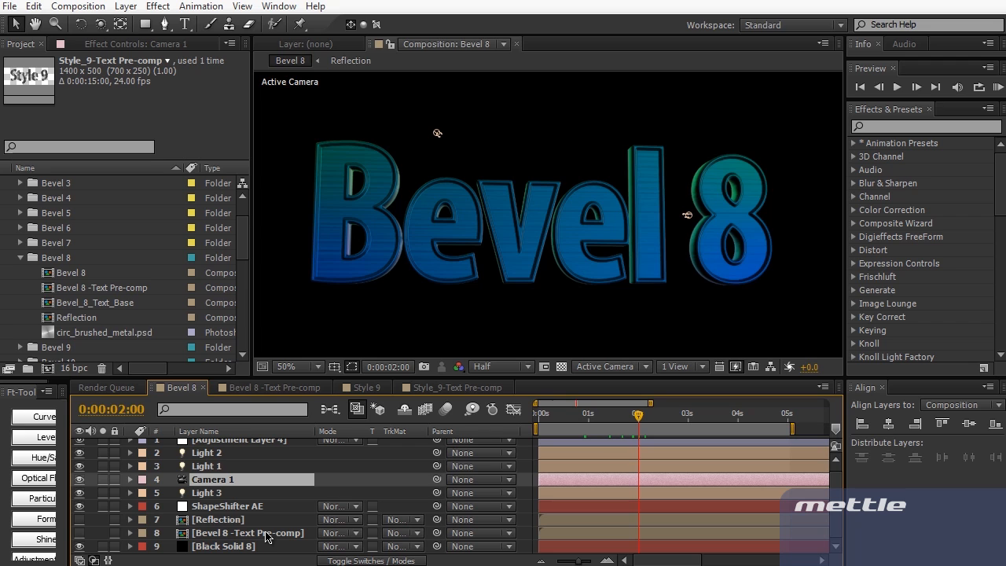
double_click(267, 534)
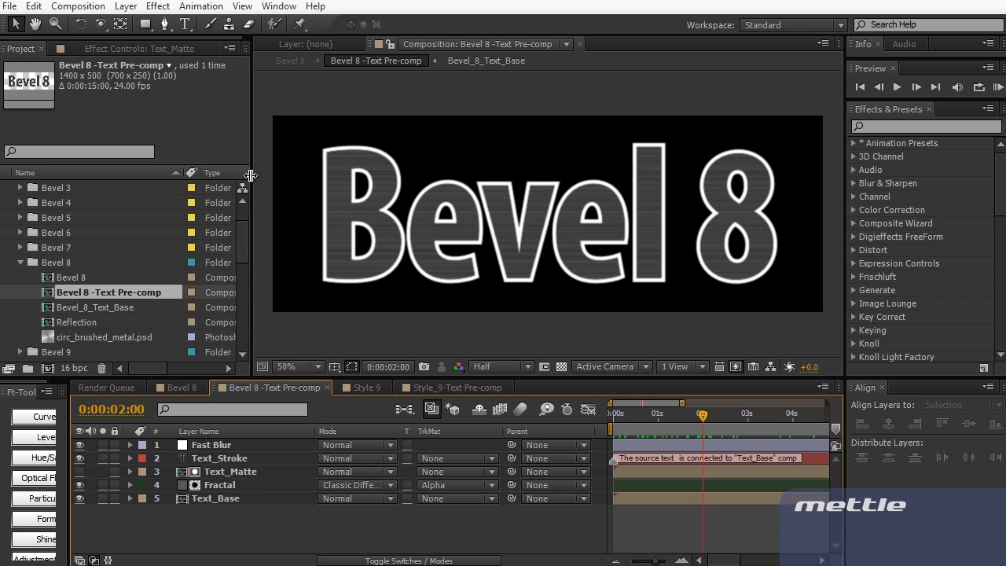
Reopen the Bevel 8 text pre-comp and review the Fractal layer's Fractal Noise settings
click(181, 387)
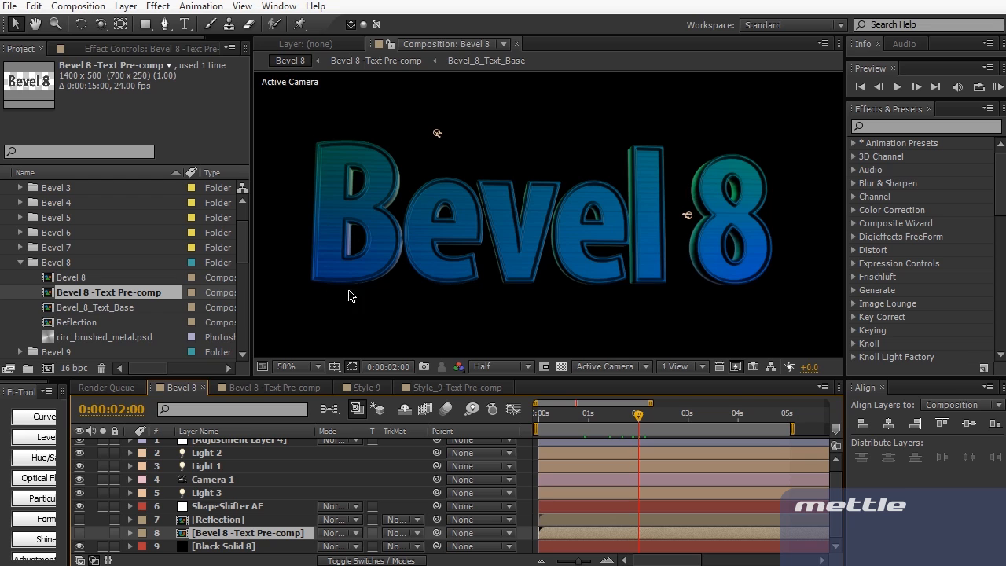
double_click(383, 223)
click(244, 388)
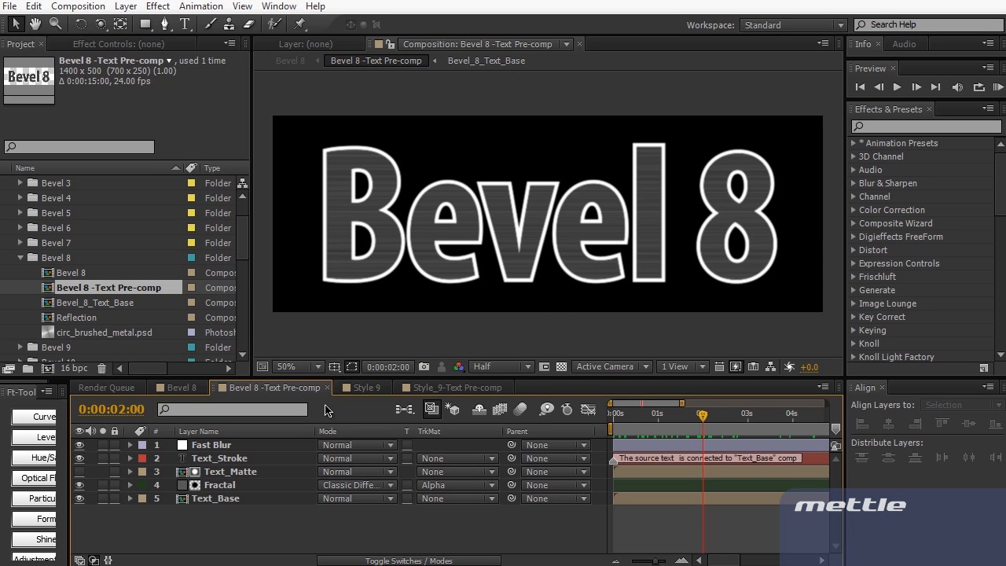
double_click(240, 486)
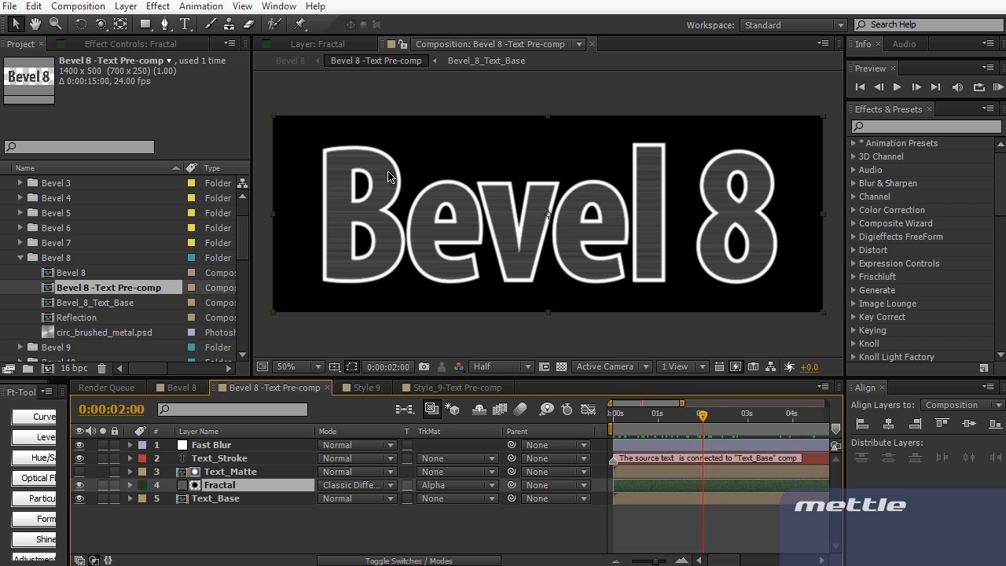
click(128, 44)
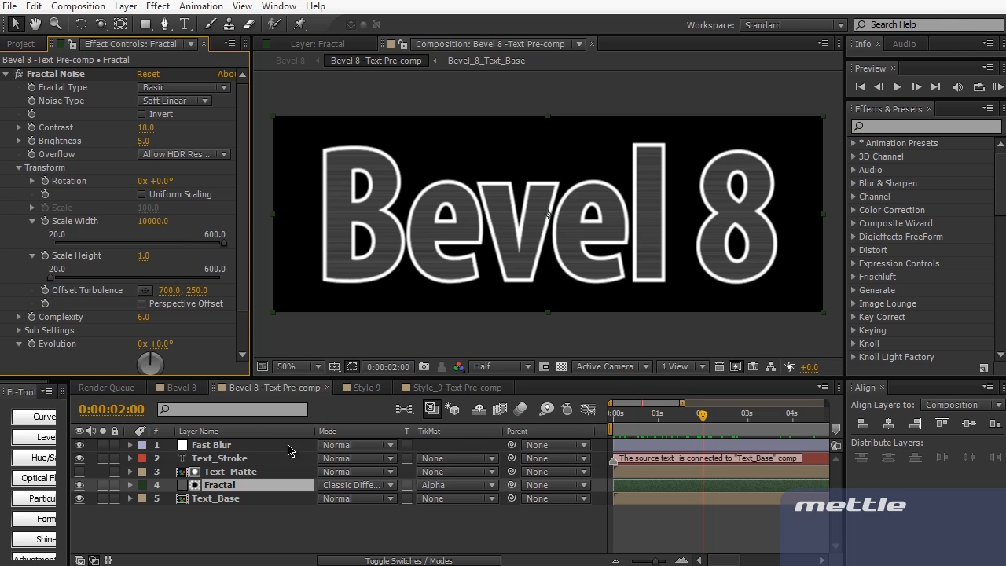
Compare the pre-comp with Bevel 8, review Fast Blur, then select the Starglow adjustment layer
click(187, 388)
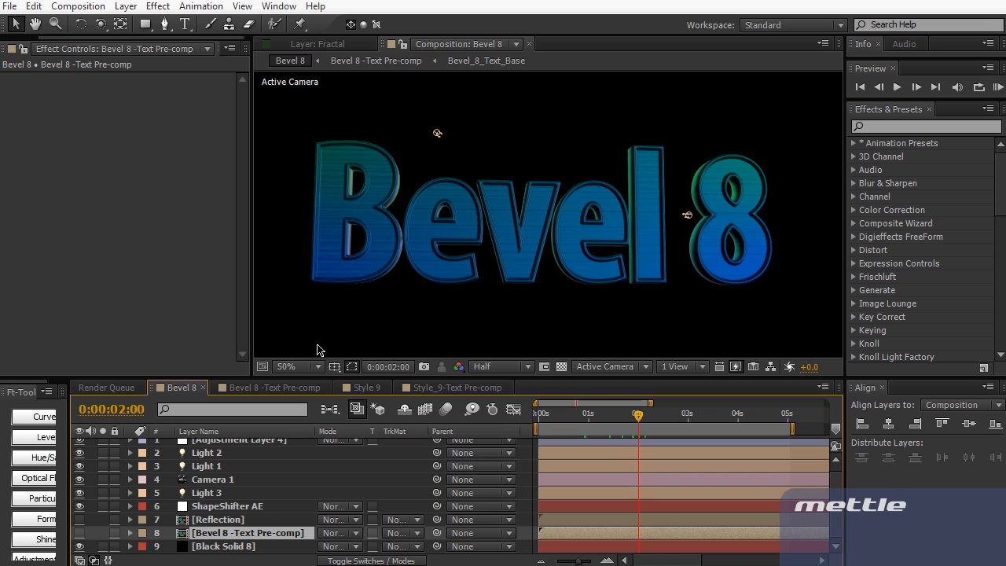
click(254, 387)
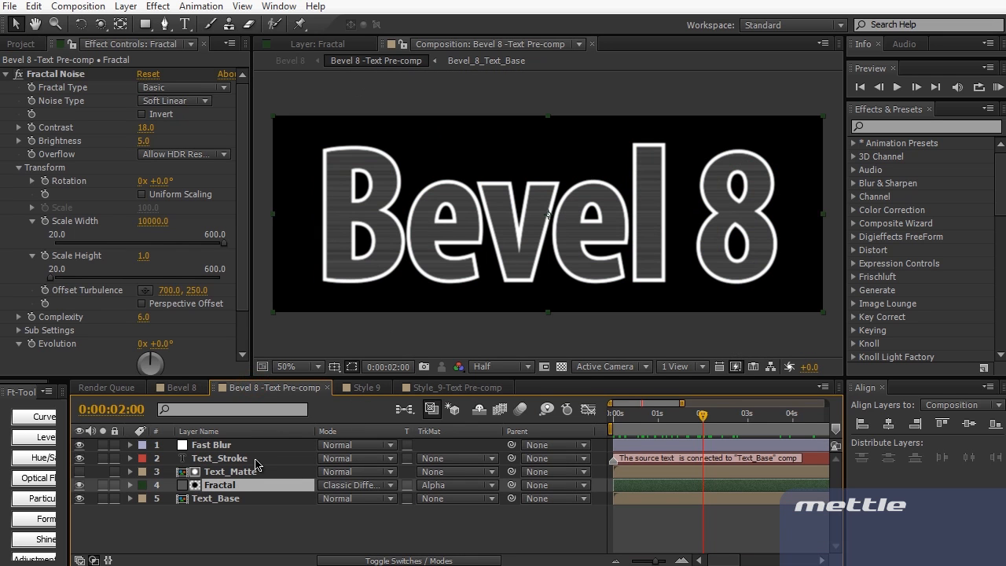
click(177, 393)
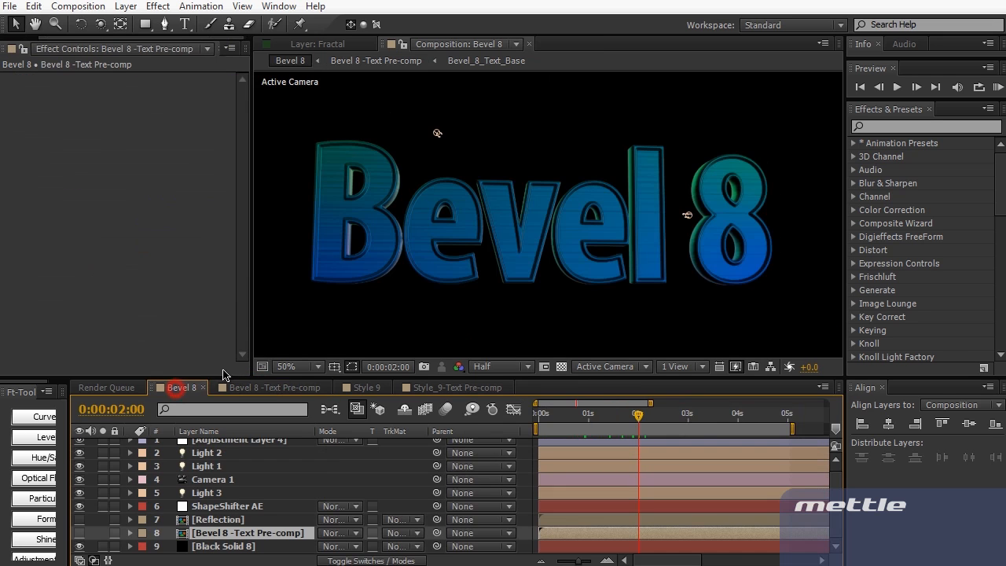
click(250, 386)
click(239, 448)
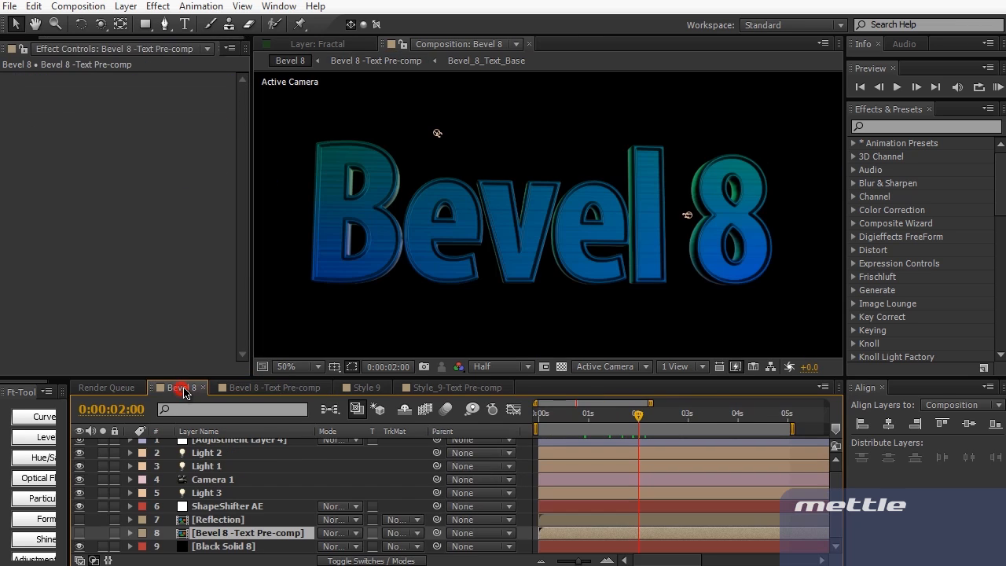
click(181, 388)
click(402, 234)
Orbit the camera around the Bevel 8 text, undo it back to the front view, then switch to Style 9
key(c)
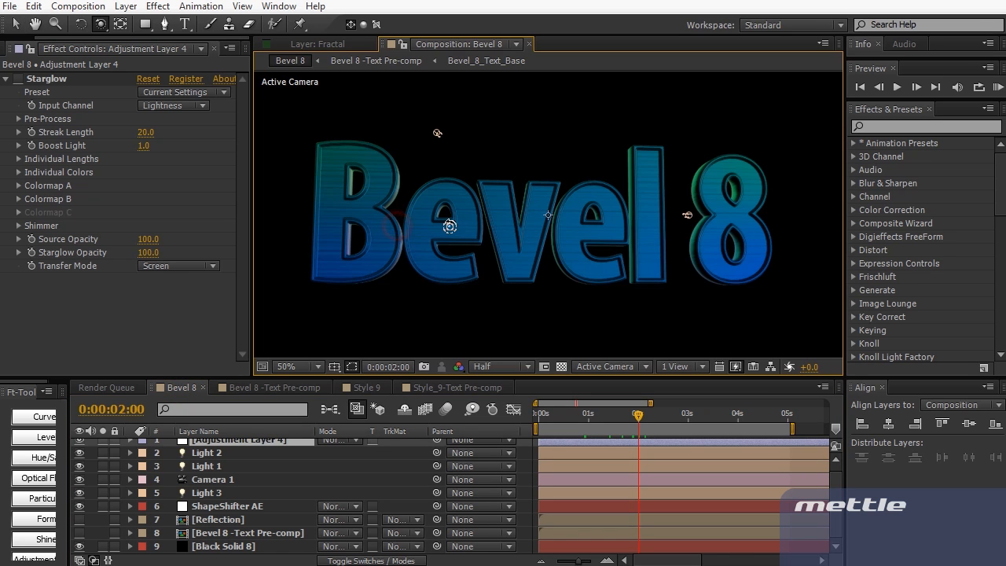
drag(449, 227, 551, 228)
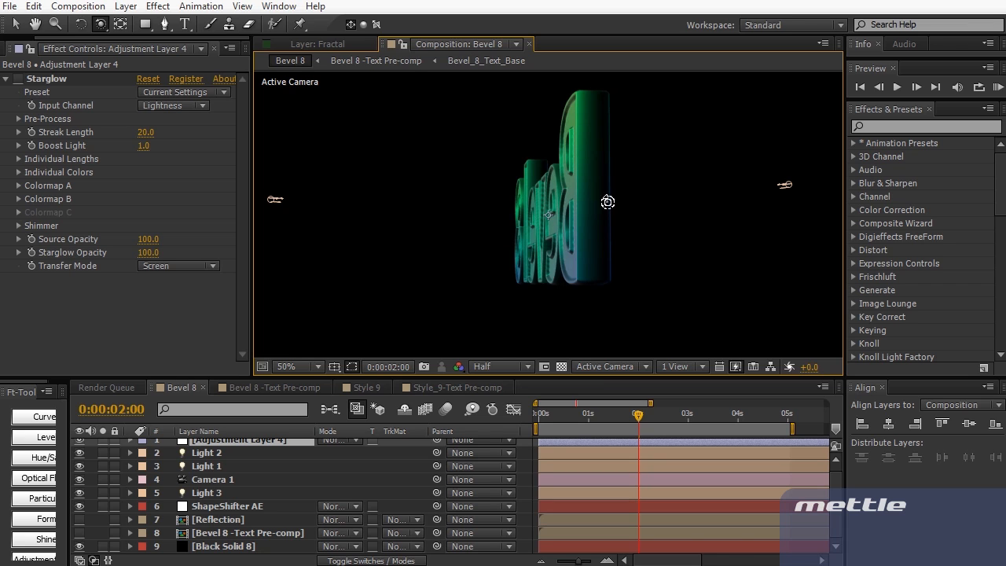
drag(610, 252, 611, 253)
key(ctrl+z)
key(ctrl+z)
key(ctrl+z)
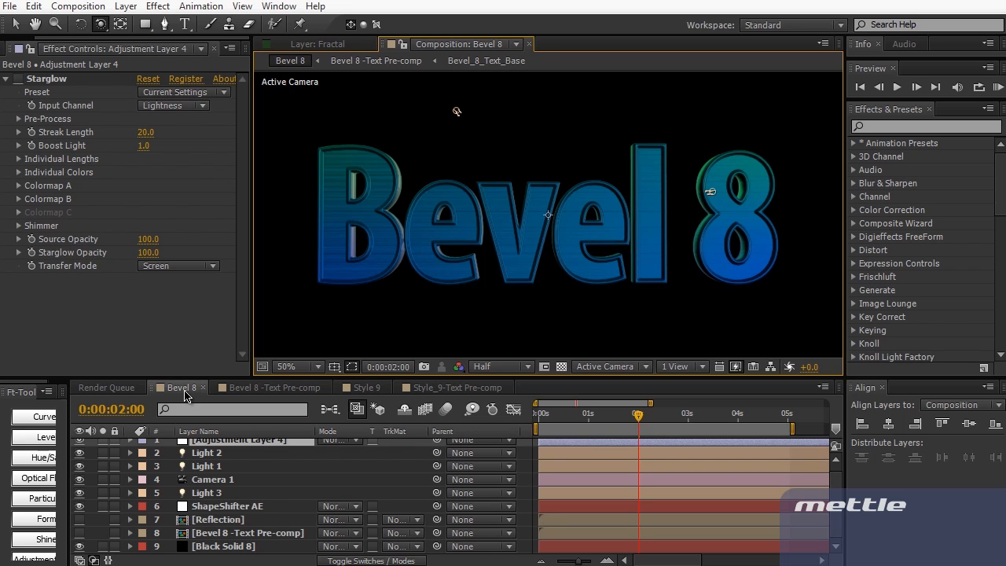
click(364, 387)
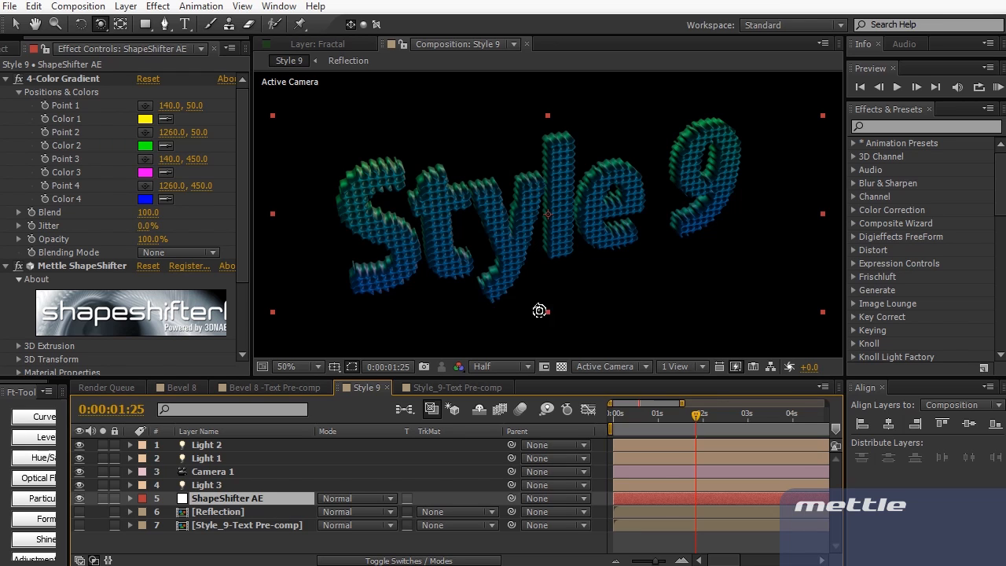
click(223, 472)
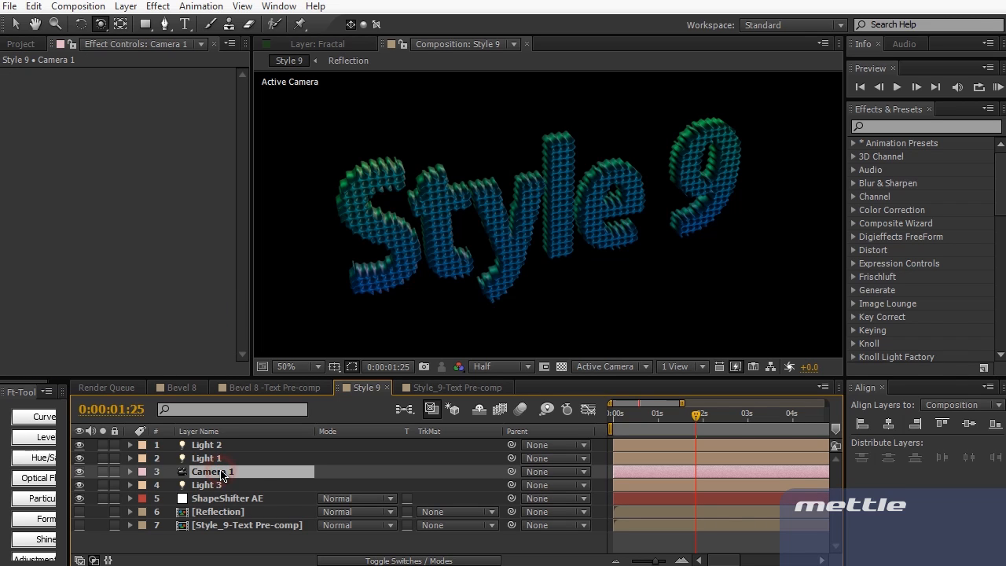
click(224, 500)
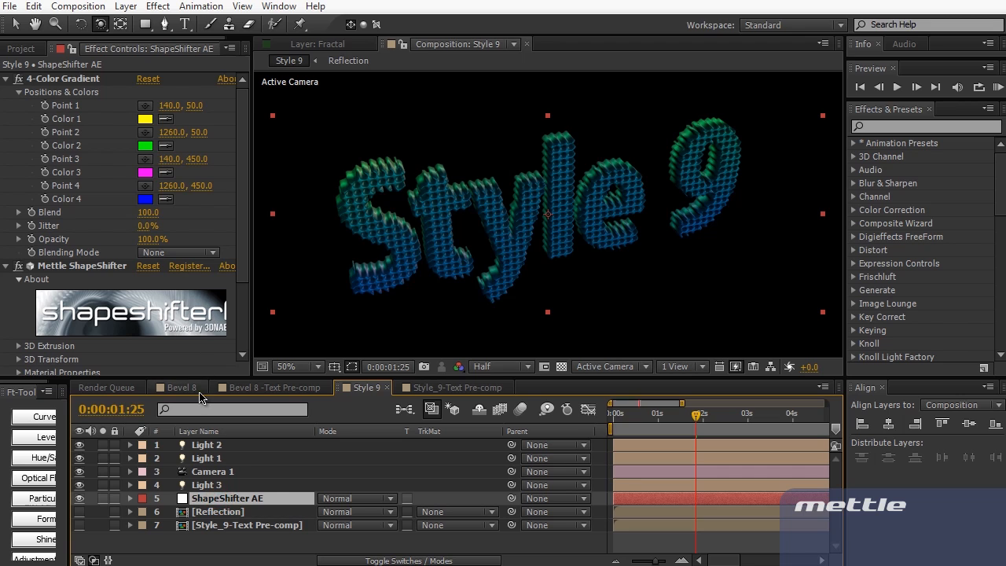
click(458, 388)
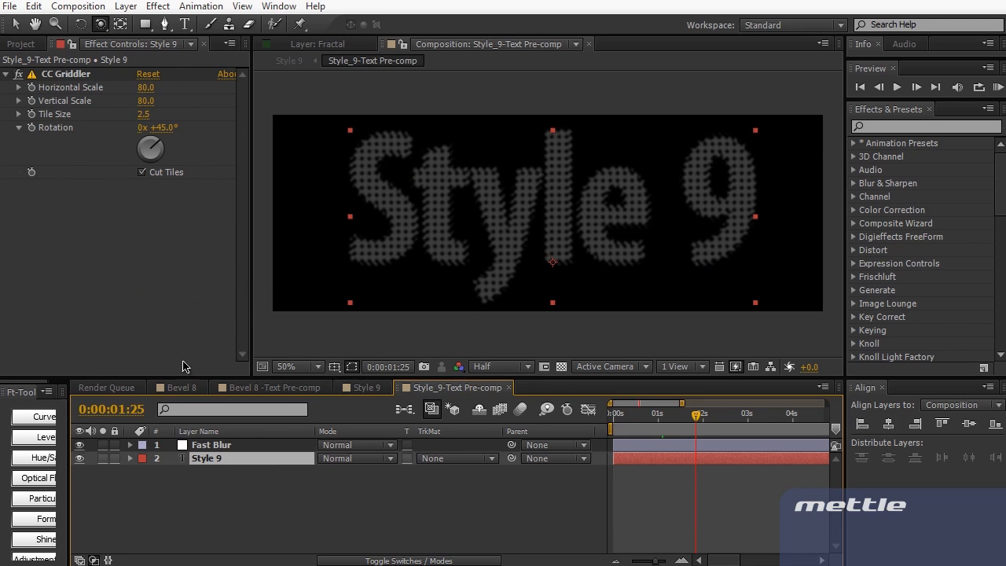
click(17, 74)
click(364, 388)
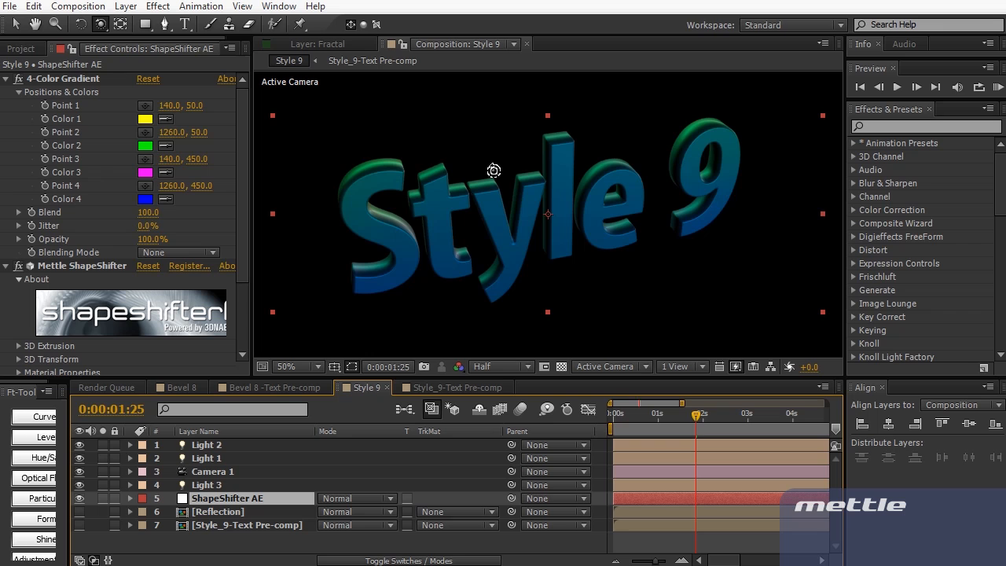
click(422, 389)
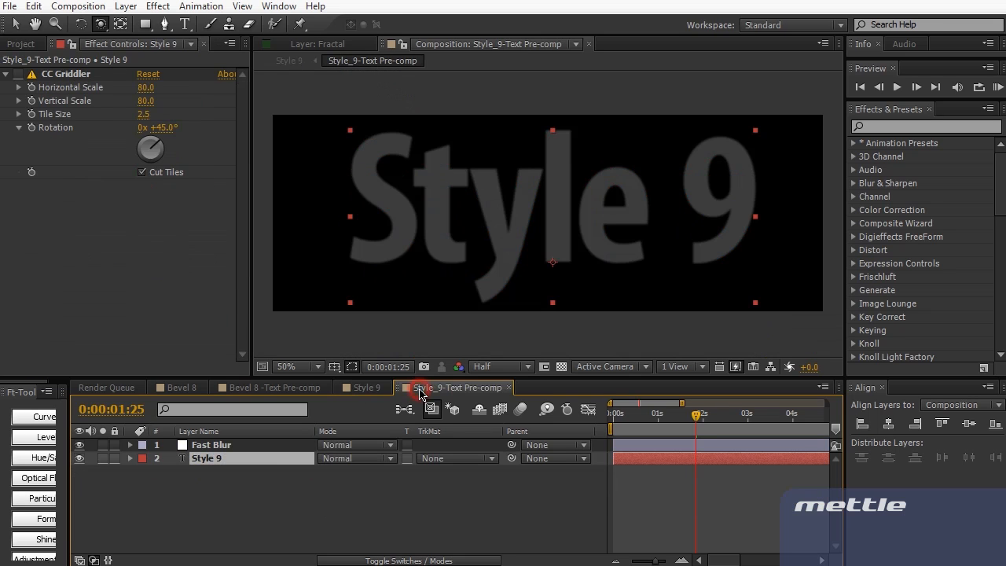
click(17, 74)
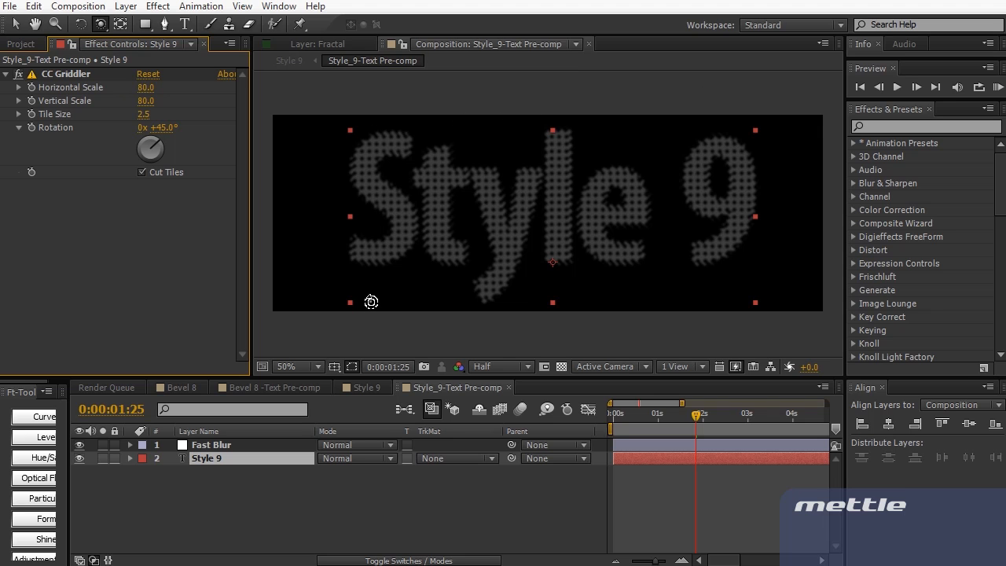
click(562, 367)
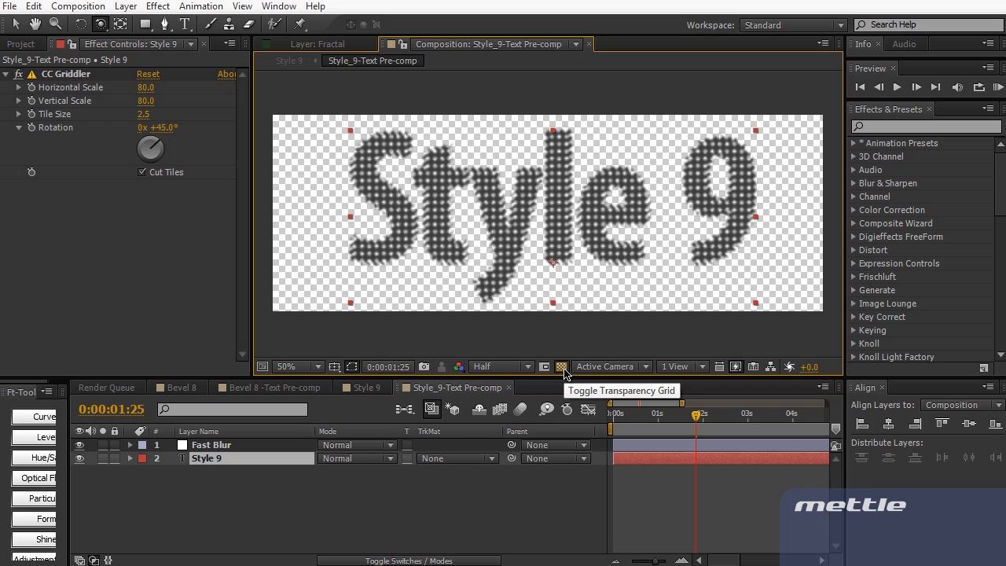
click(562, 367)
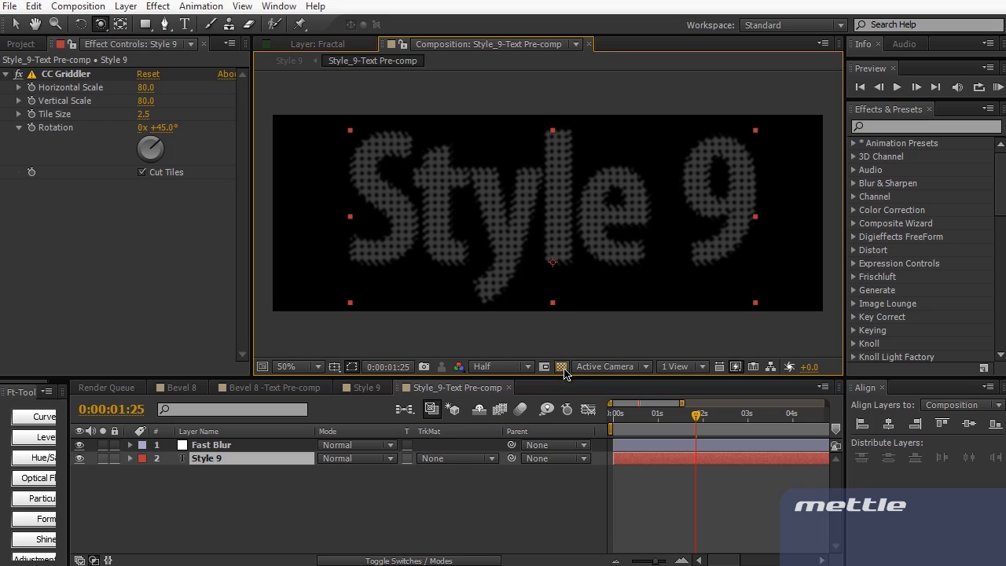
click(368, 389)
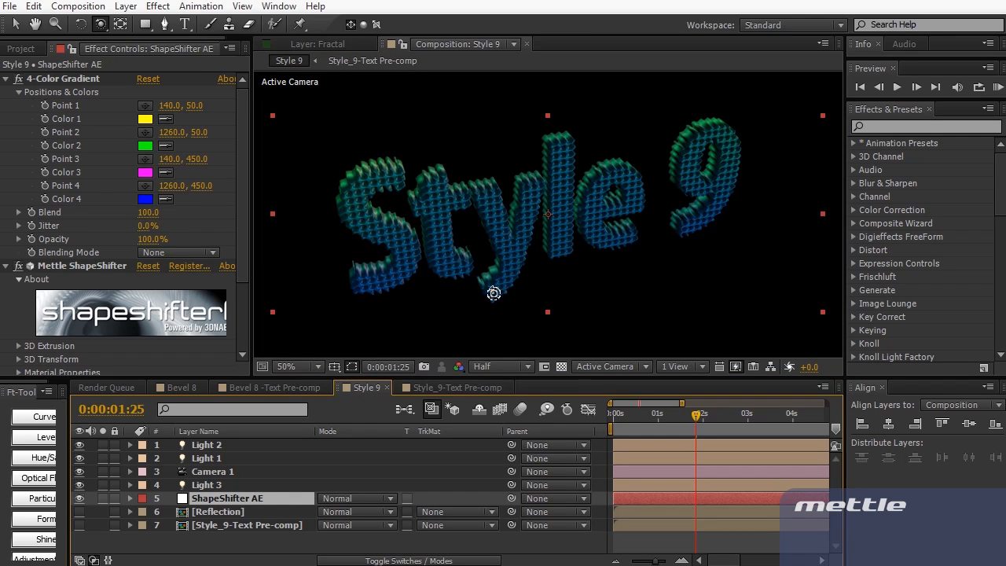
Show the transparency grid behind the Style 9 text and orbit the camera around it
click(562, 366)
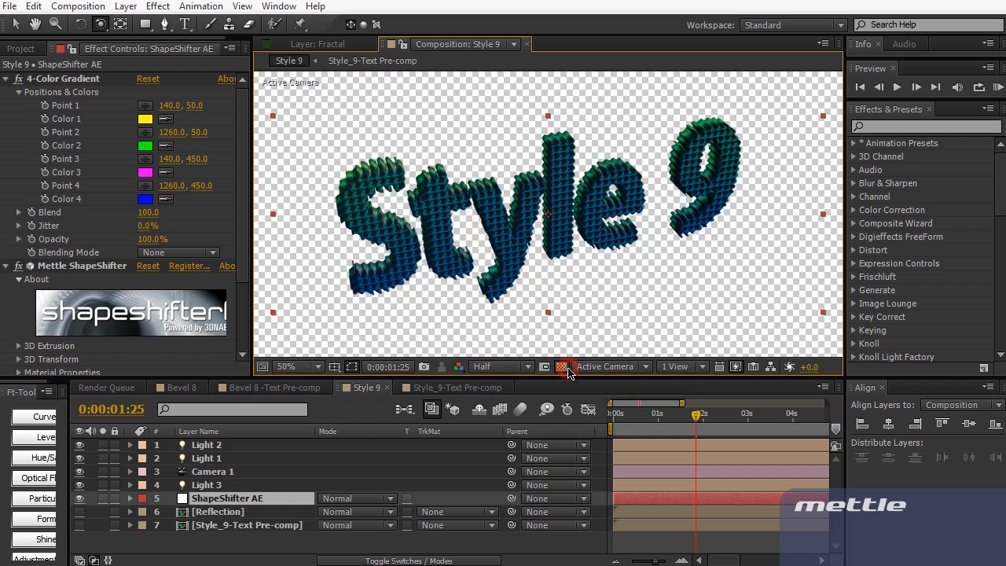
drag(569, 276, 558, 248)
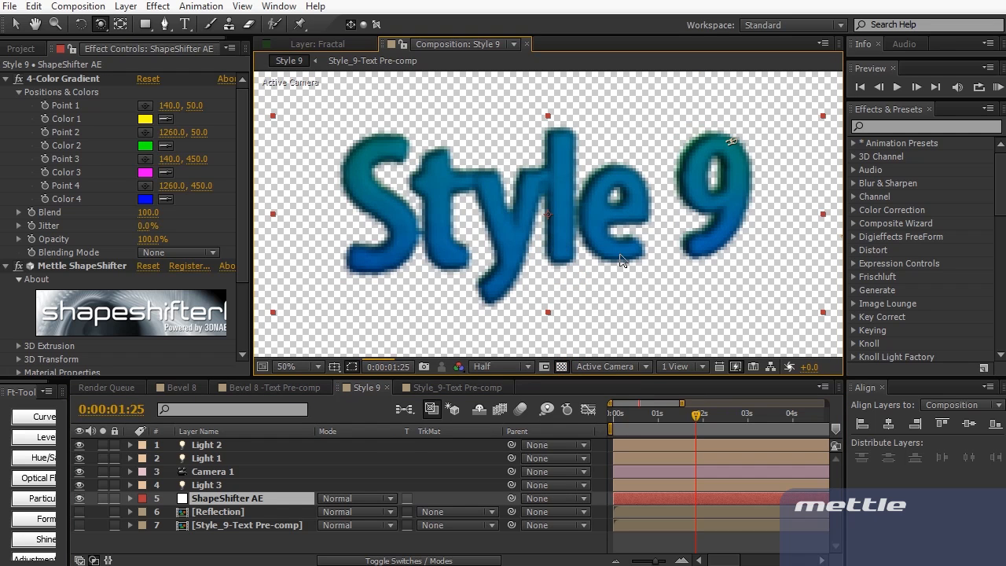